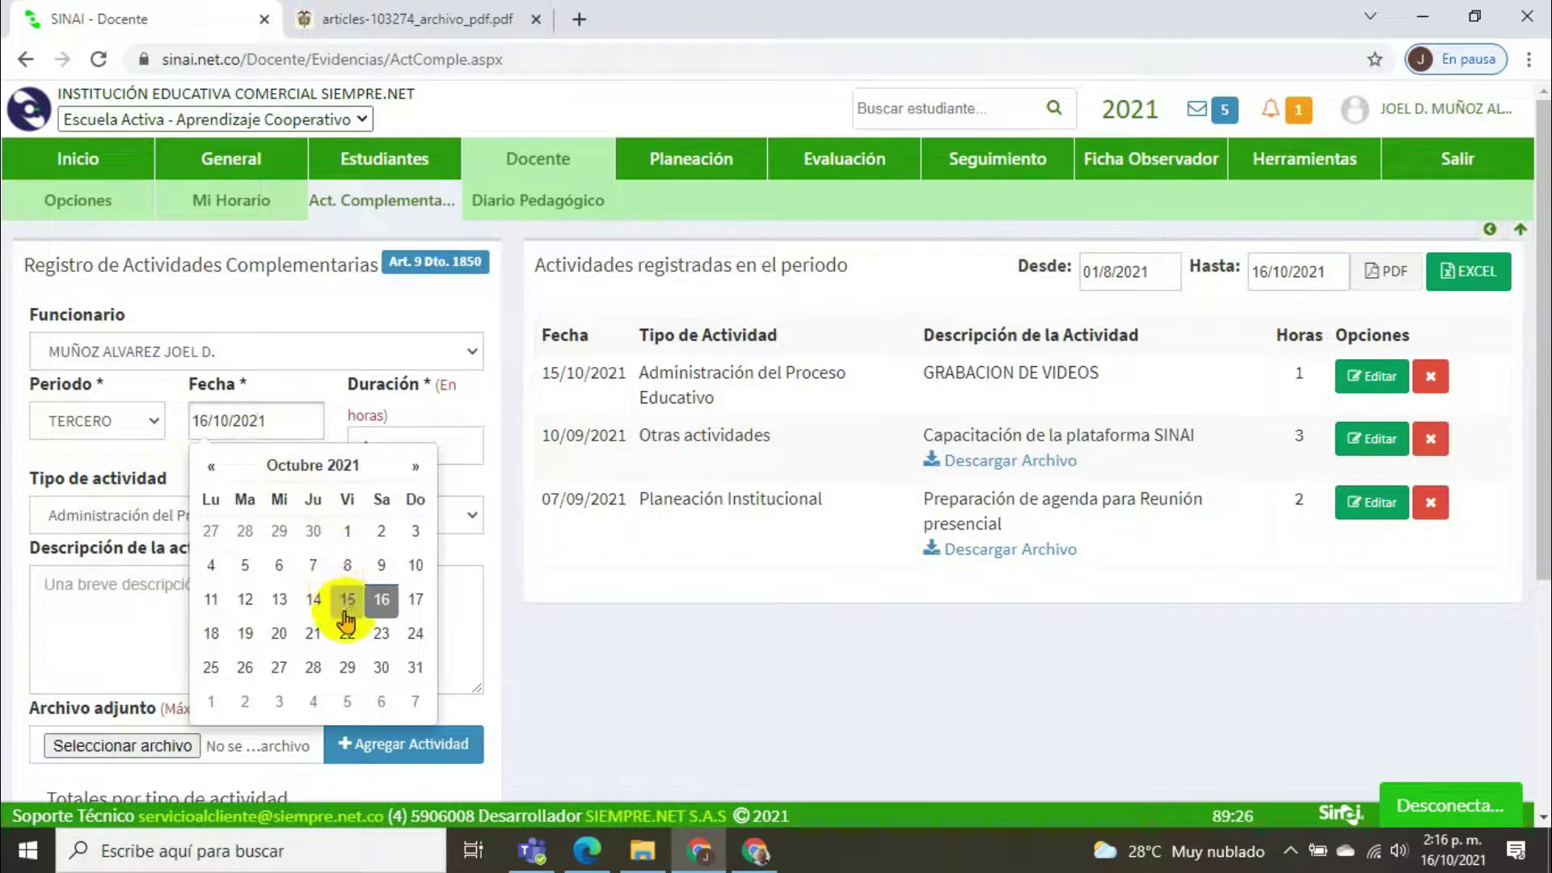
Step: Set the complementary activity's date to 22/10/2021 and its duration to 4 hours
left_click(348, 635)
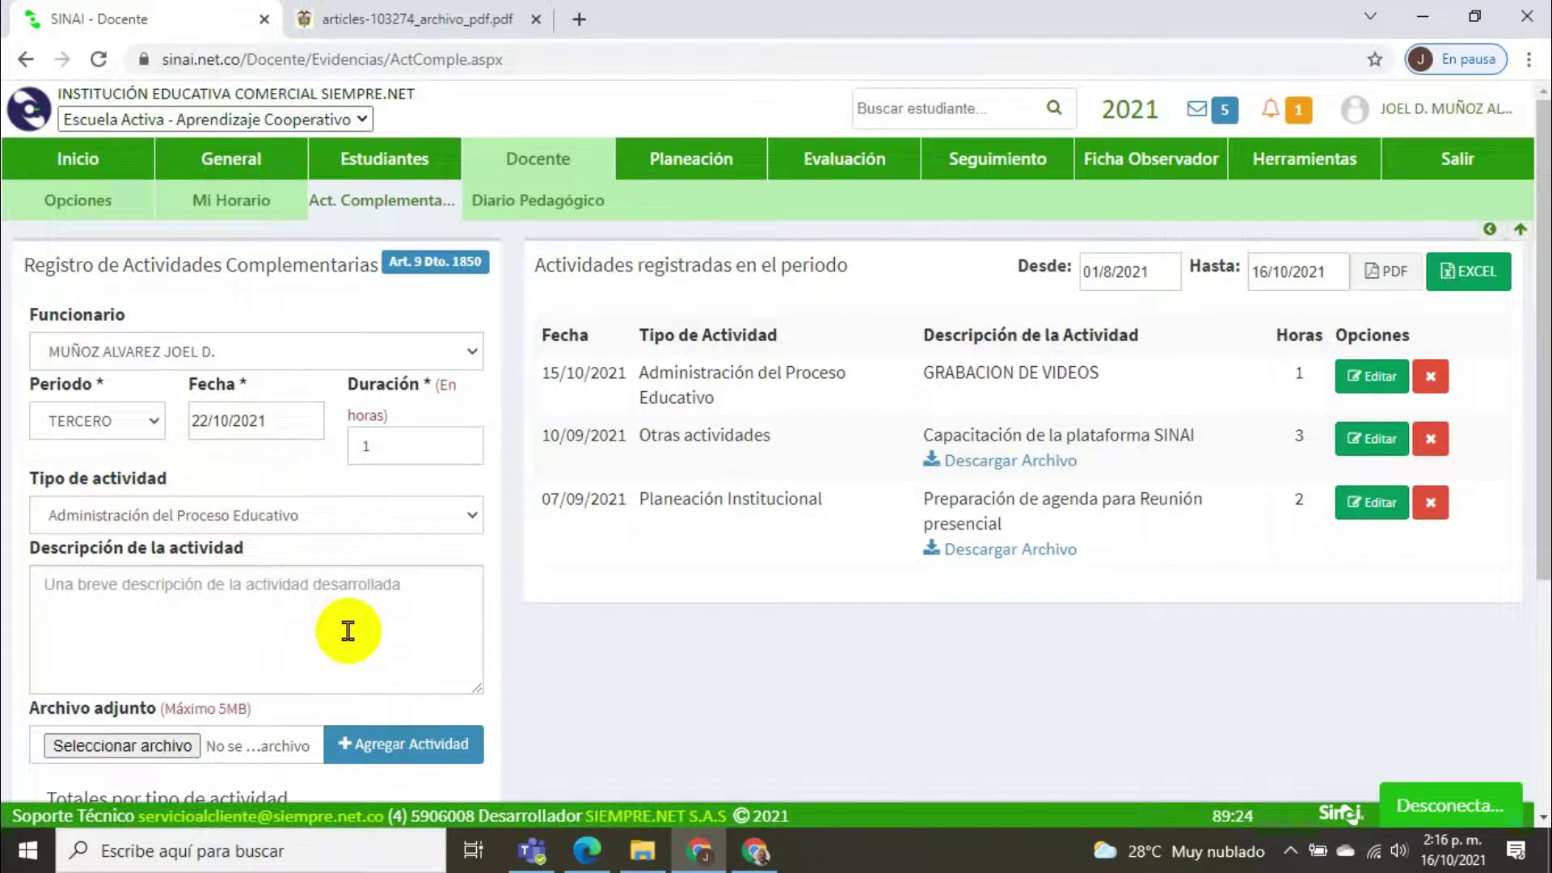
double_click(378, 443)
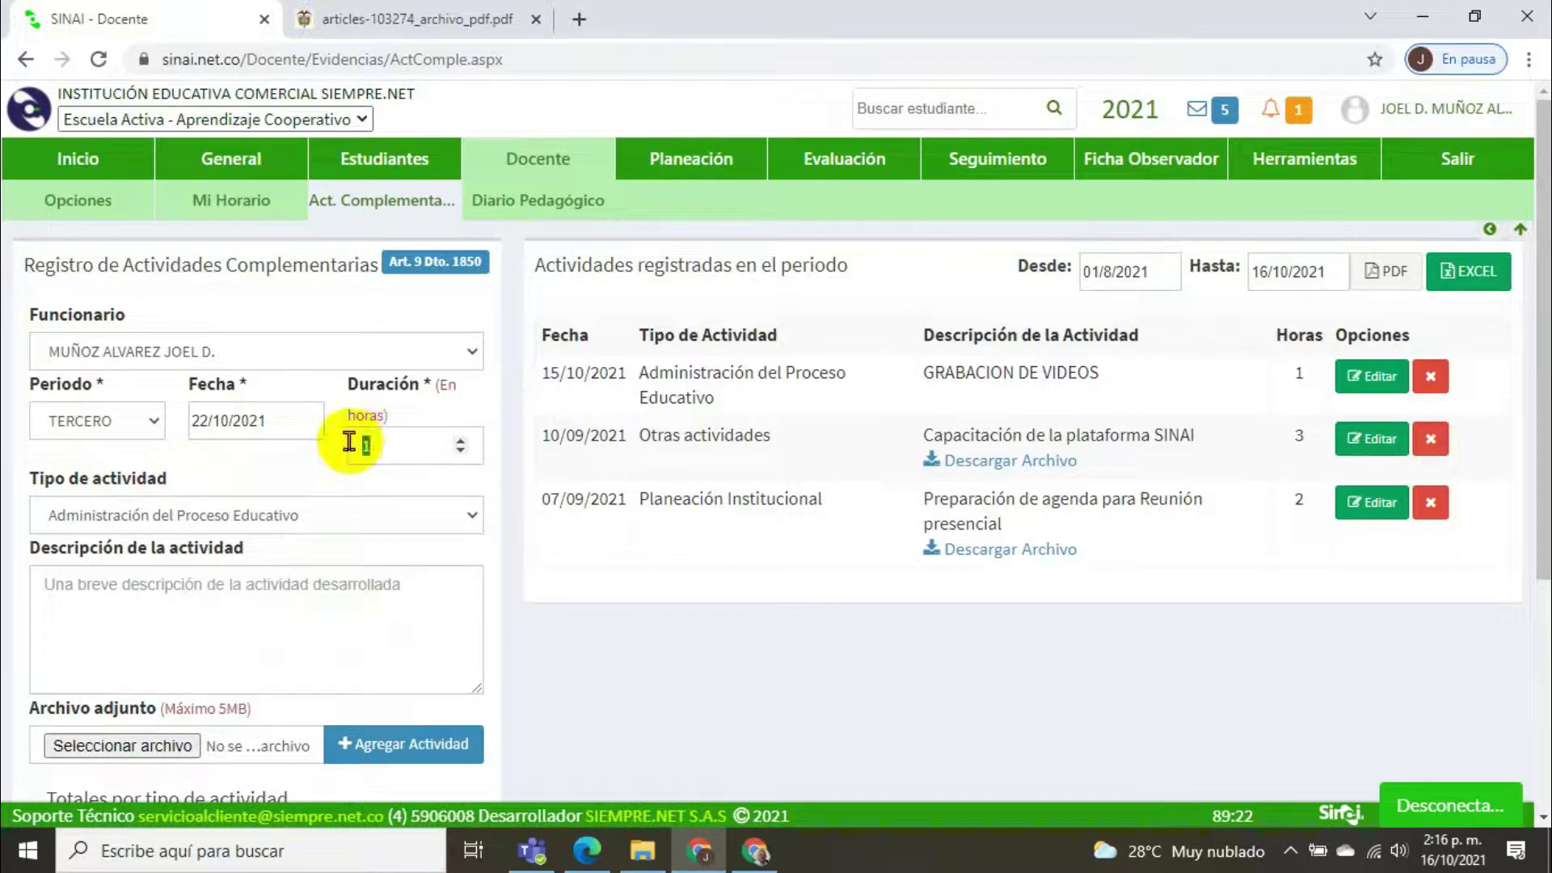
type("4")
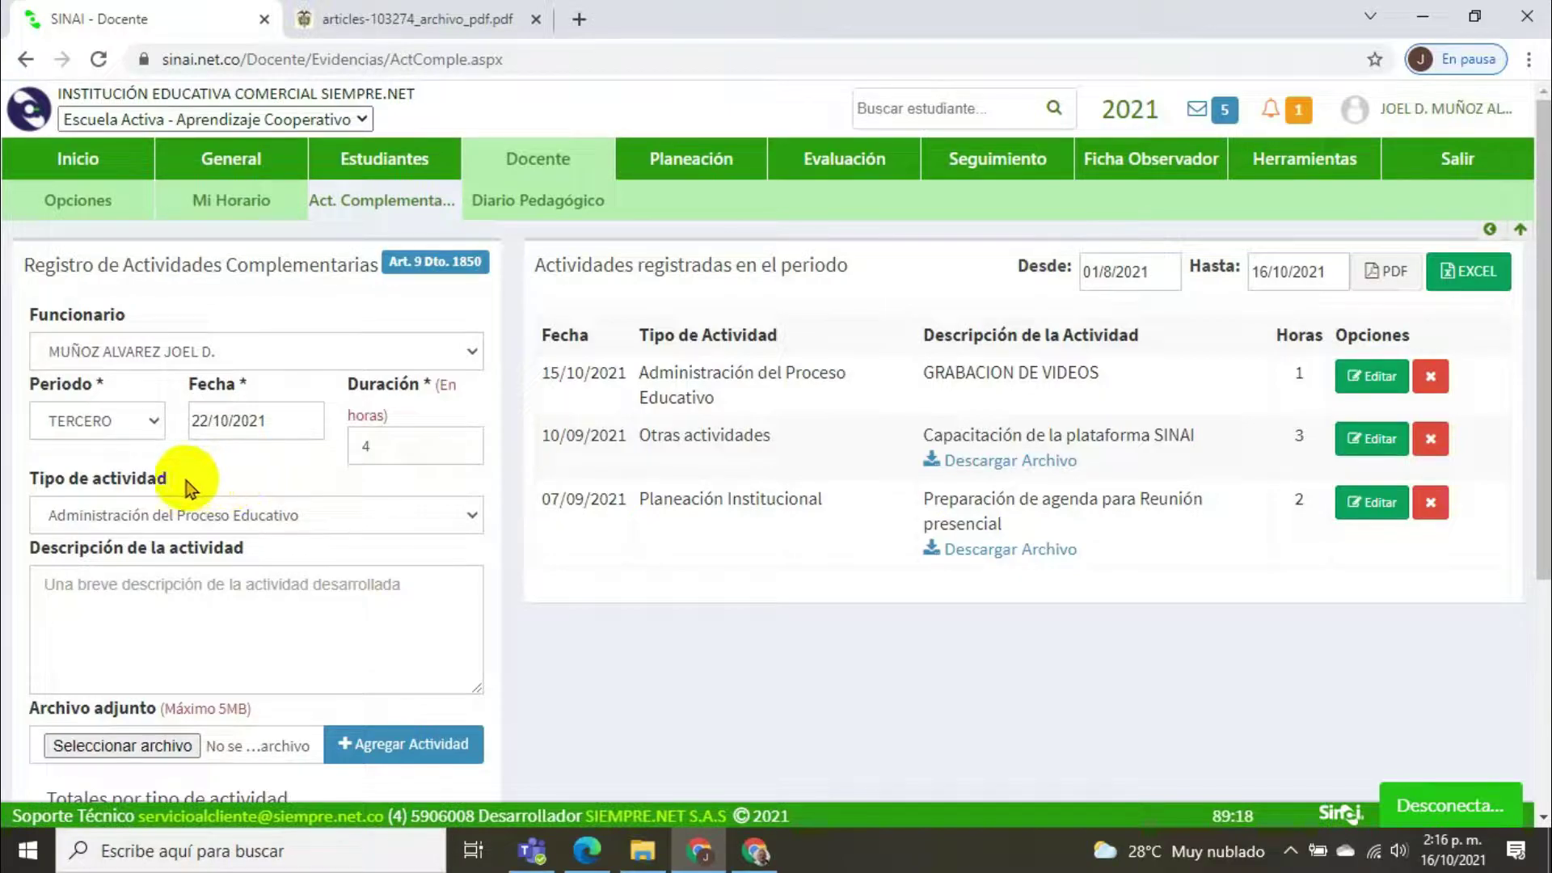
Step: Set the activity type to "Atención a la comunidad y padres de familia" and describe it as "REUNIÓN CON PADRES DE FAMILIA PARA ENTREGA DE INFORMES ACADÉMICOS (Boletines)"
left_click_drag(168, 483, 24, 487)
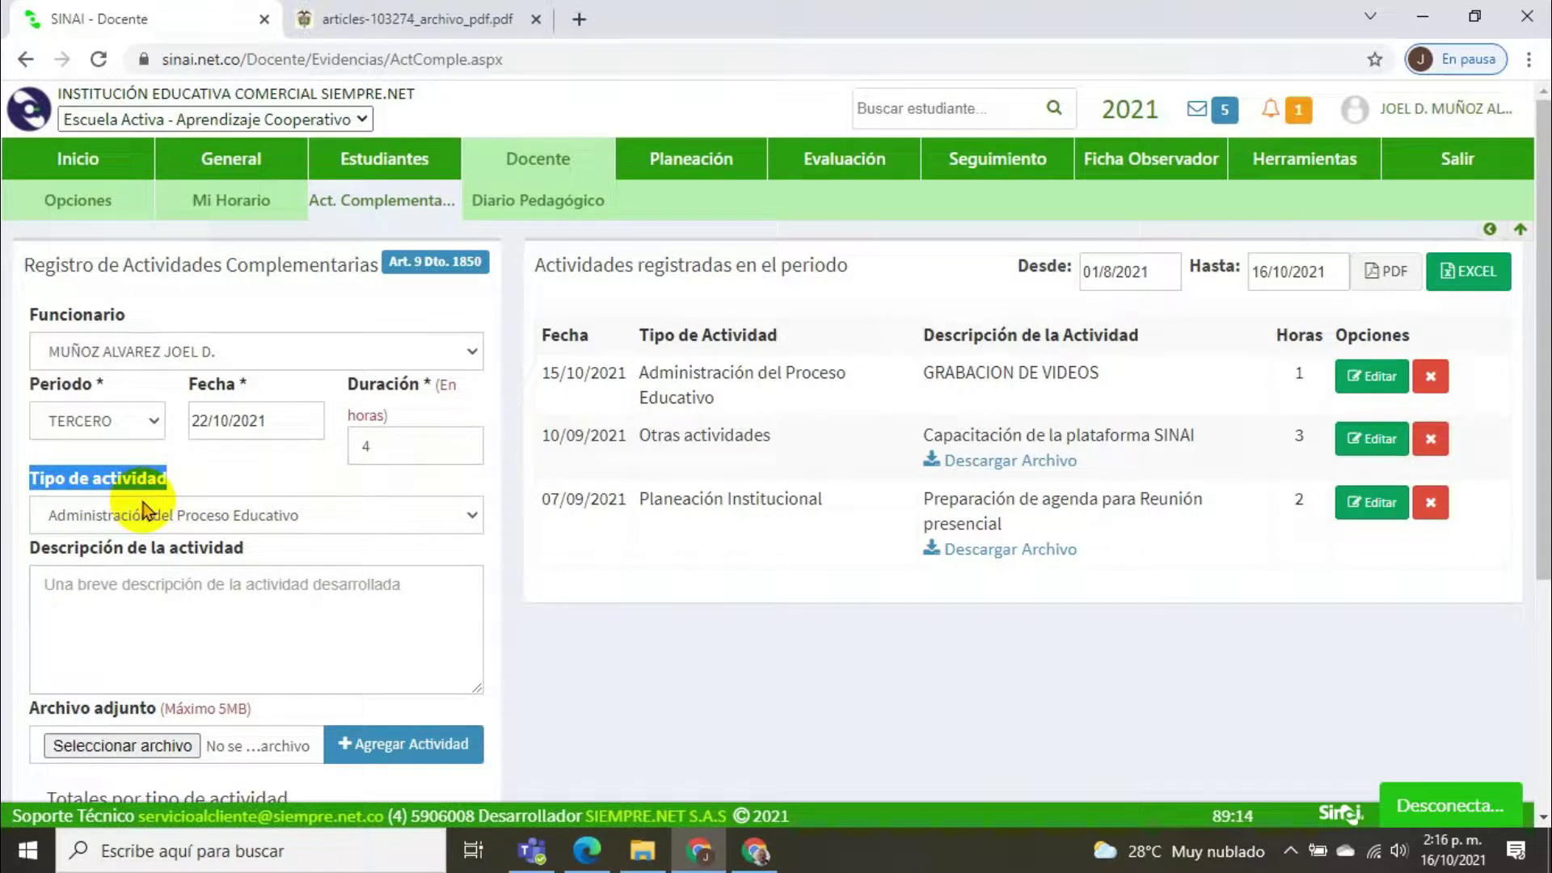
left_click(194, 514)
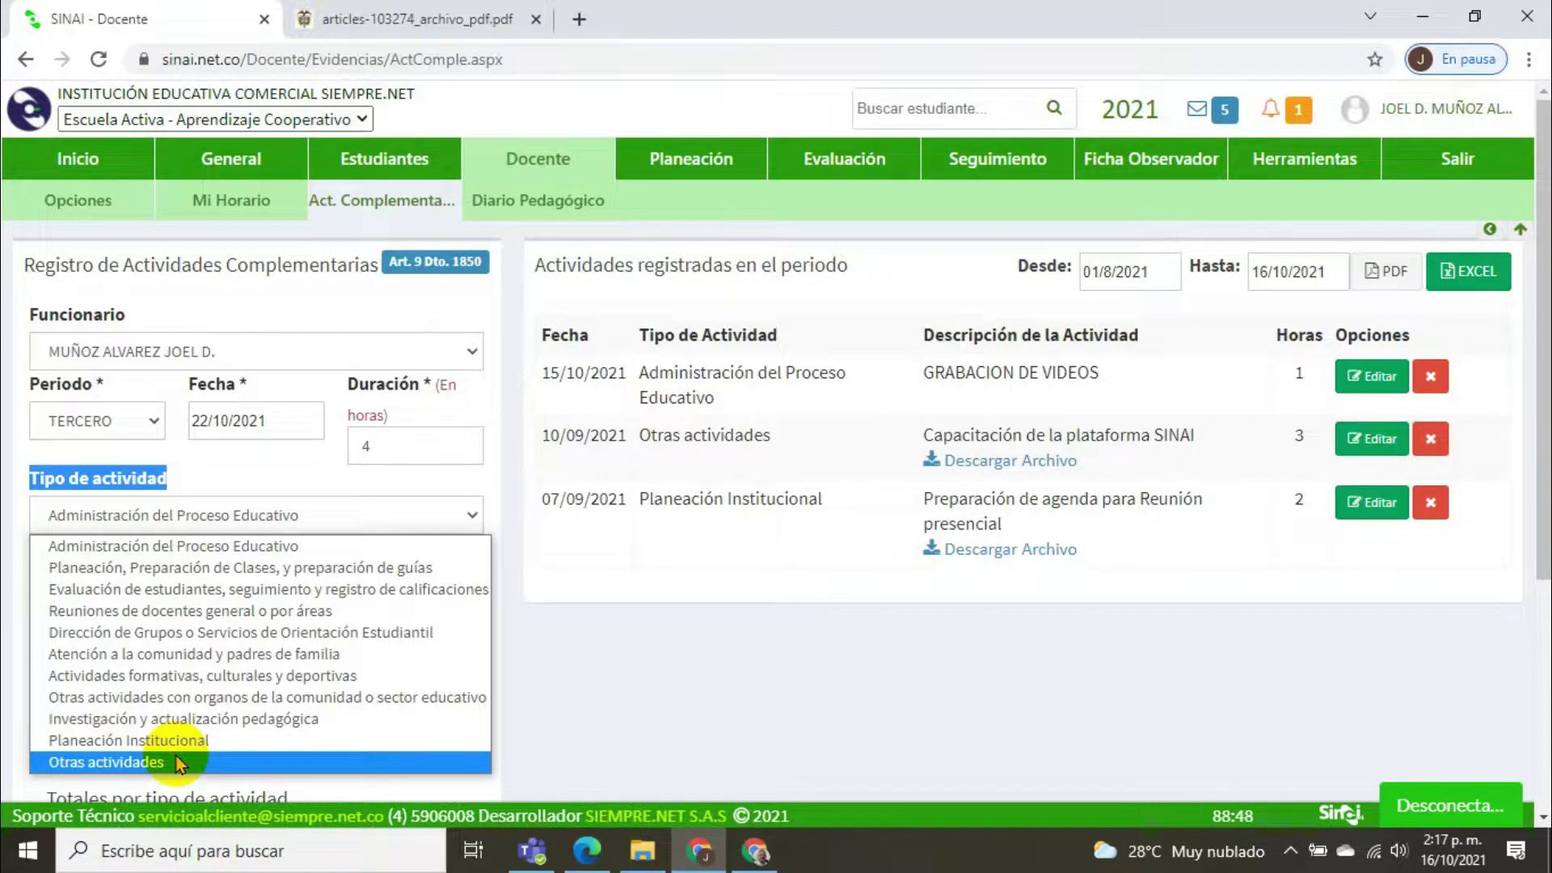
left_click(193, 658)
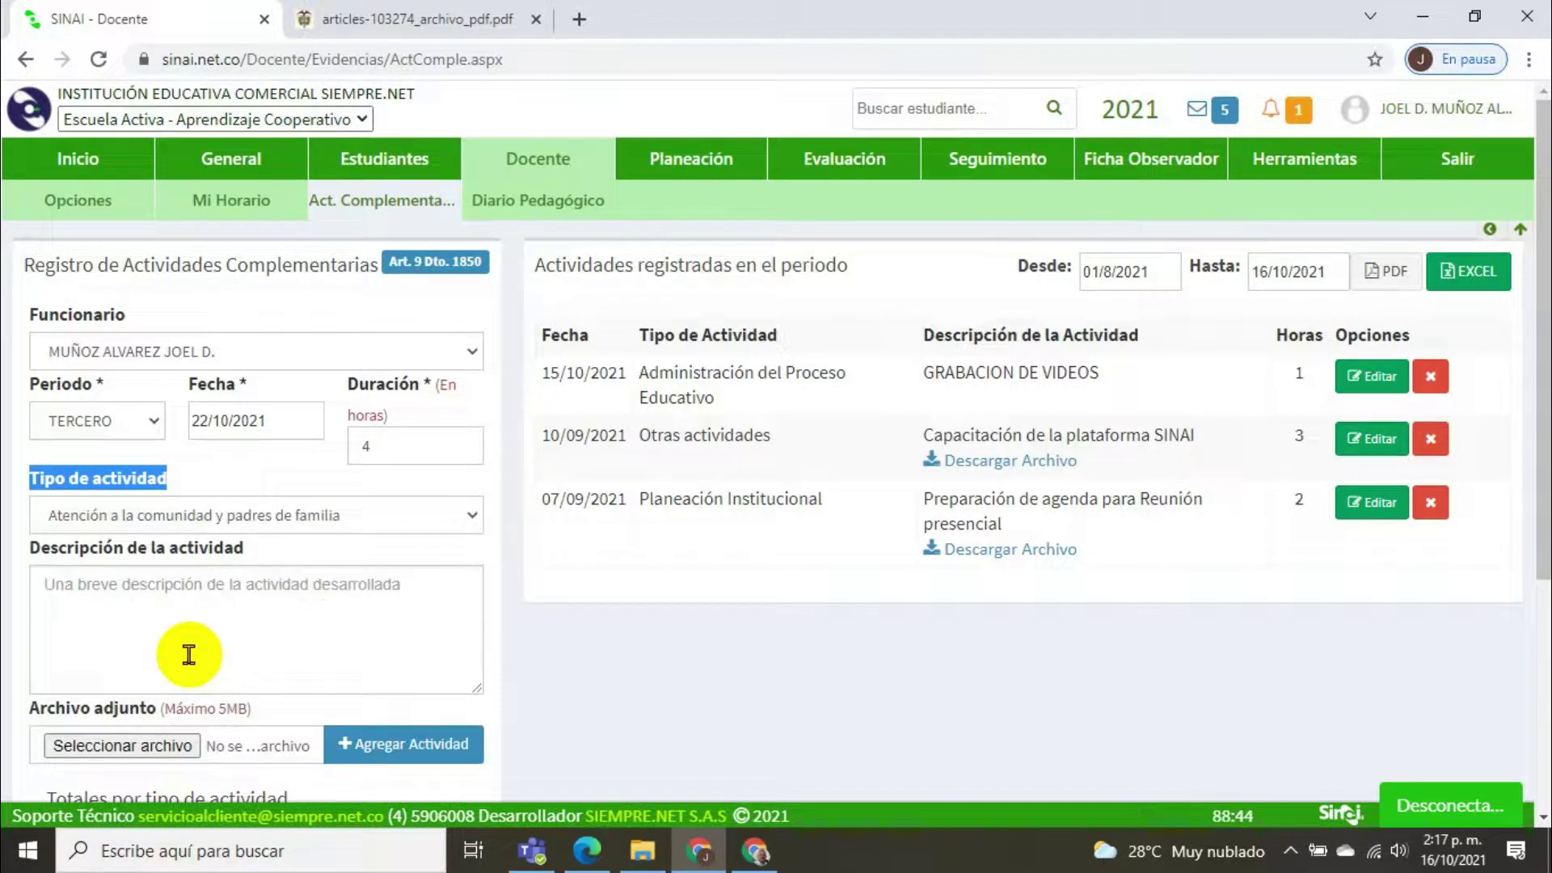
left_click(84, 607)
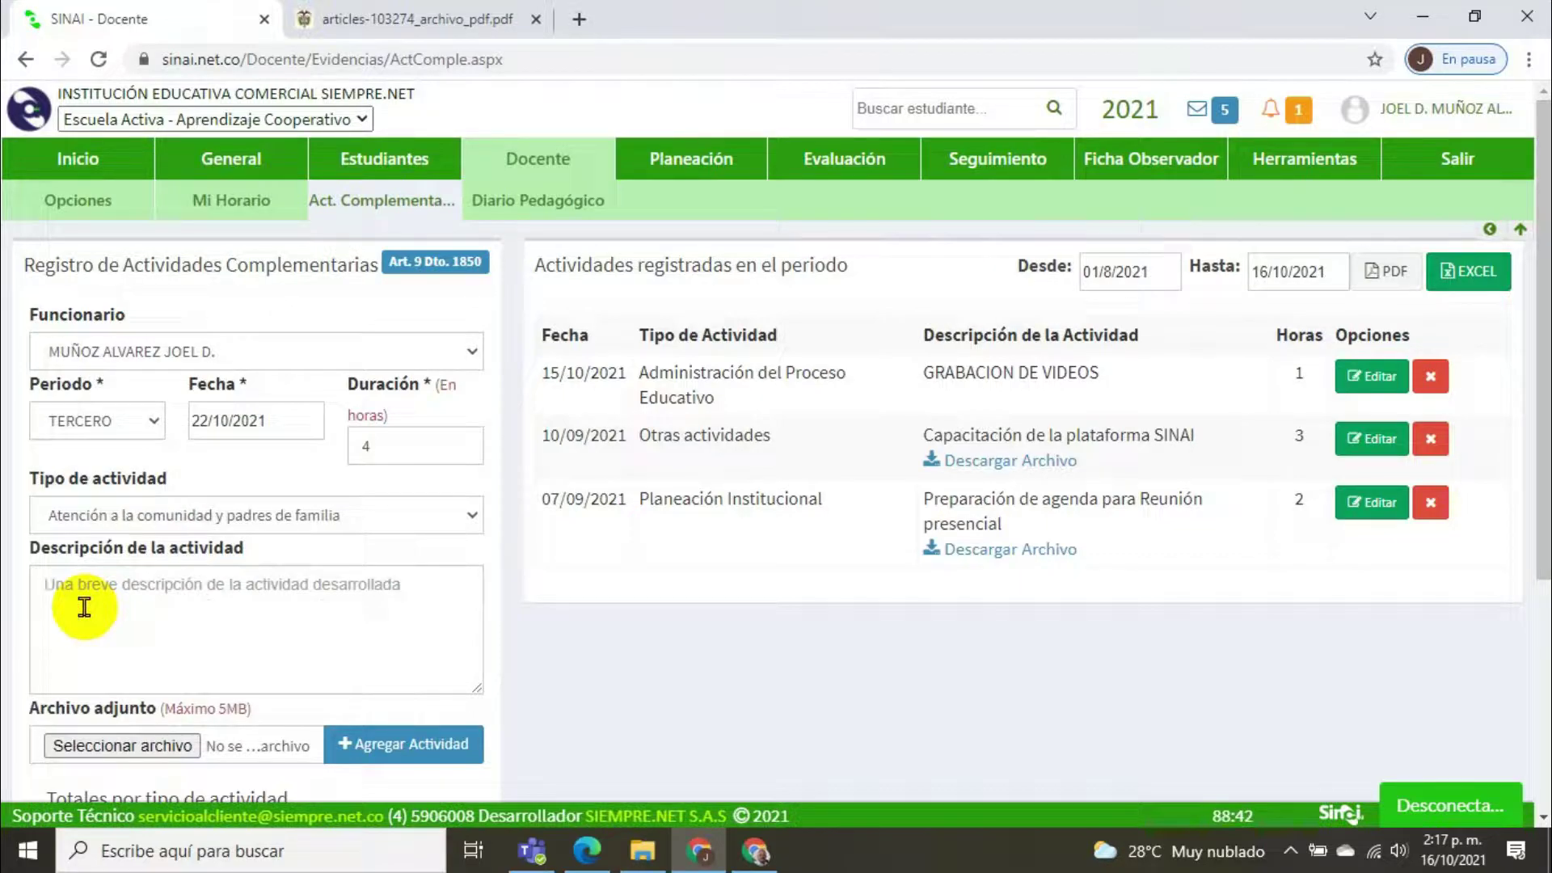
type("REUNIÓN CON PADRES DE FAMILIA PARA ENTREGA DE INFORMES ACADÉMICOS (Boletines)")
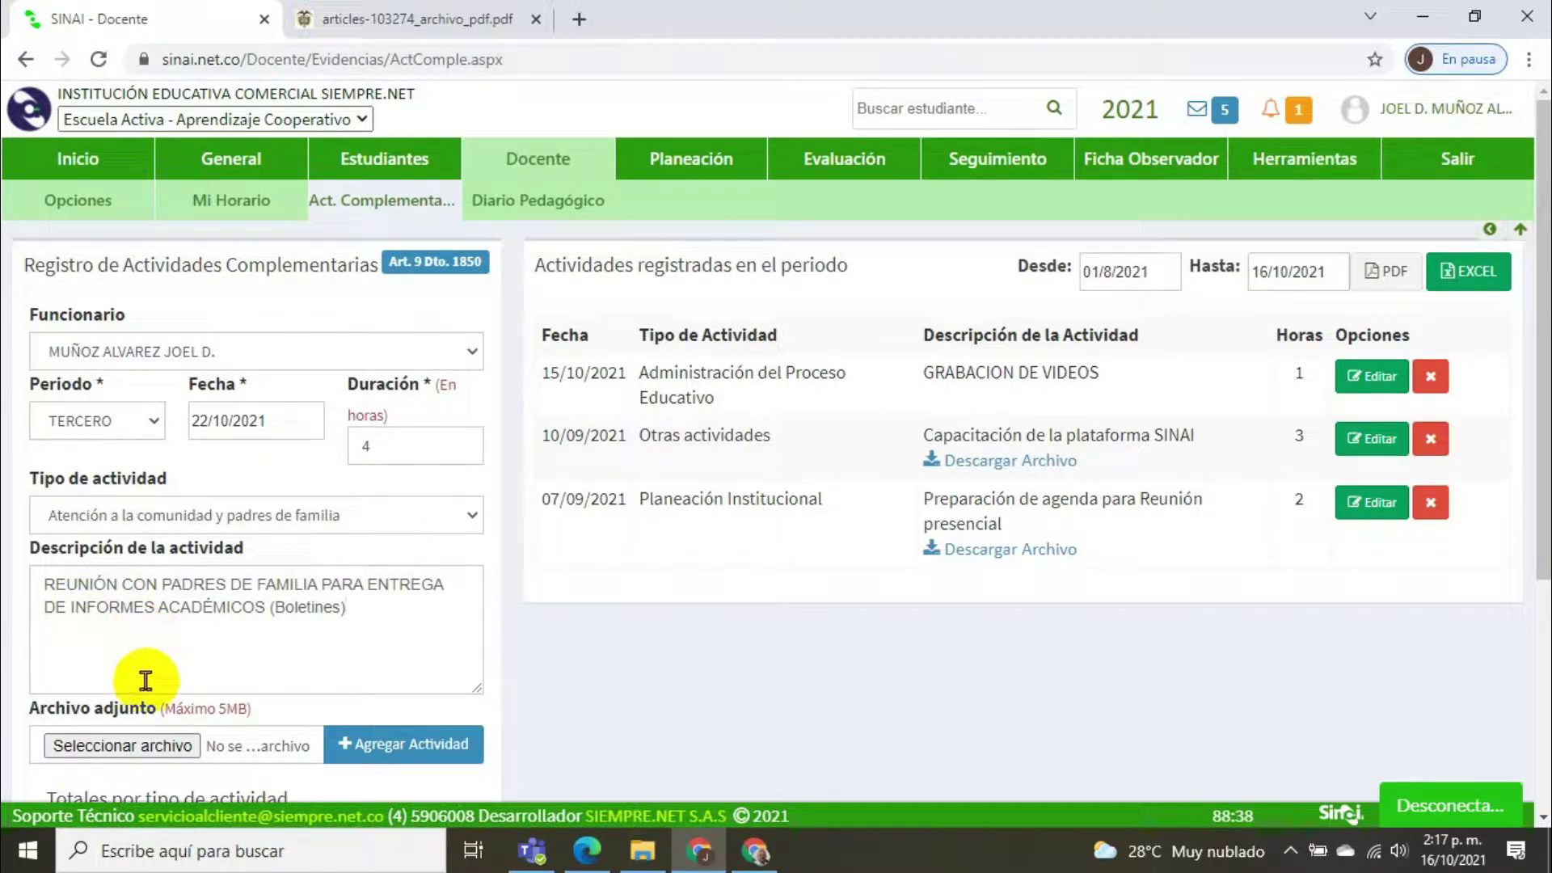
Step: Attach the file "Presentación Capacitación- SINAI - copia.pptx" and add the activity to the register
left_click(126, 746)
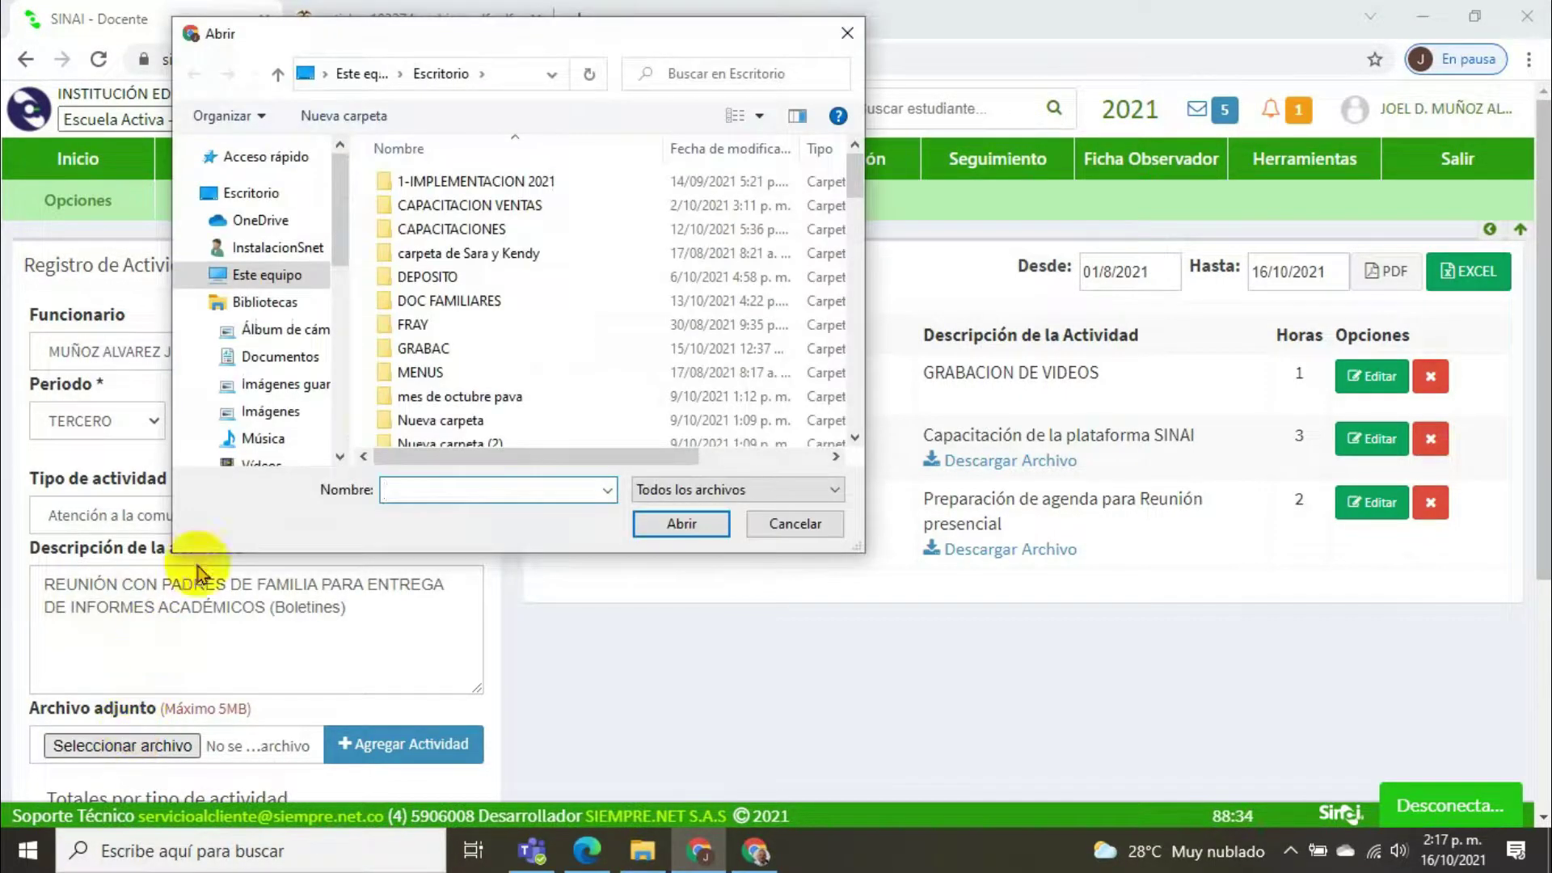
left_click(251, 192)
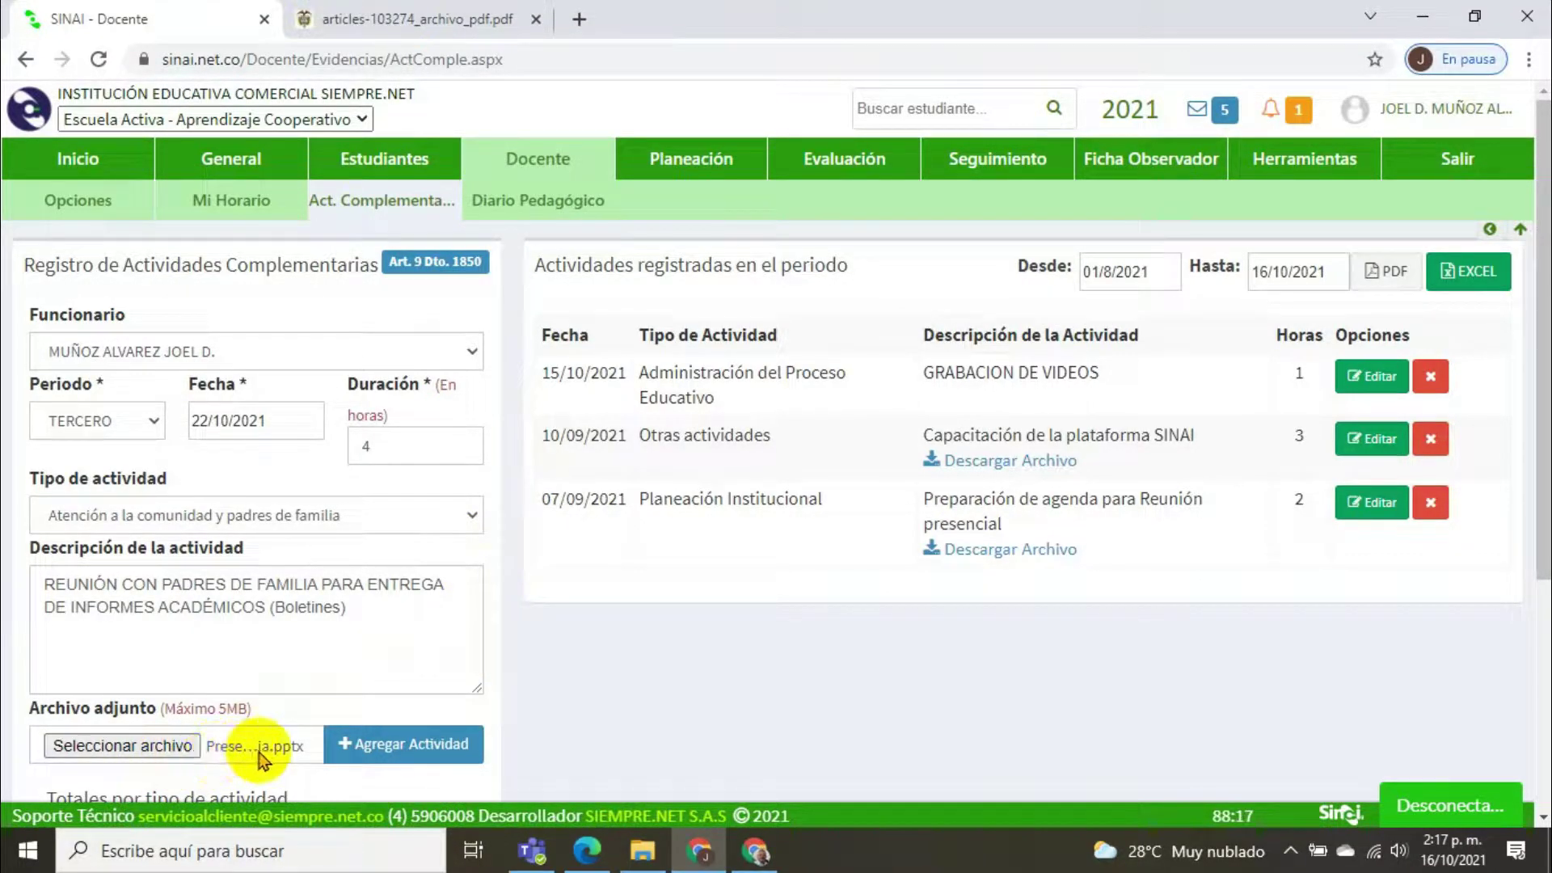
left_click(409, 748)
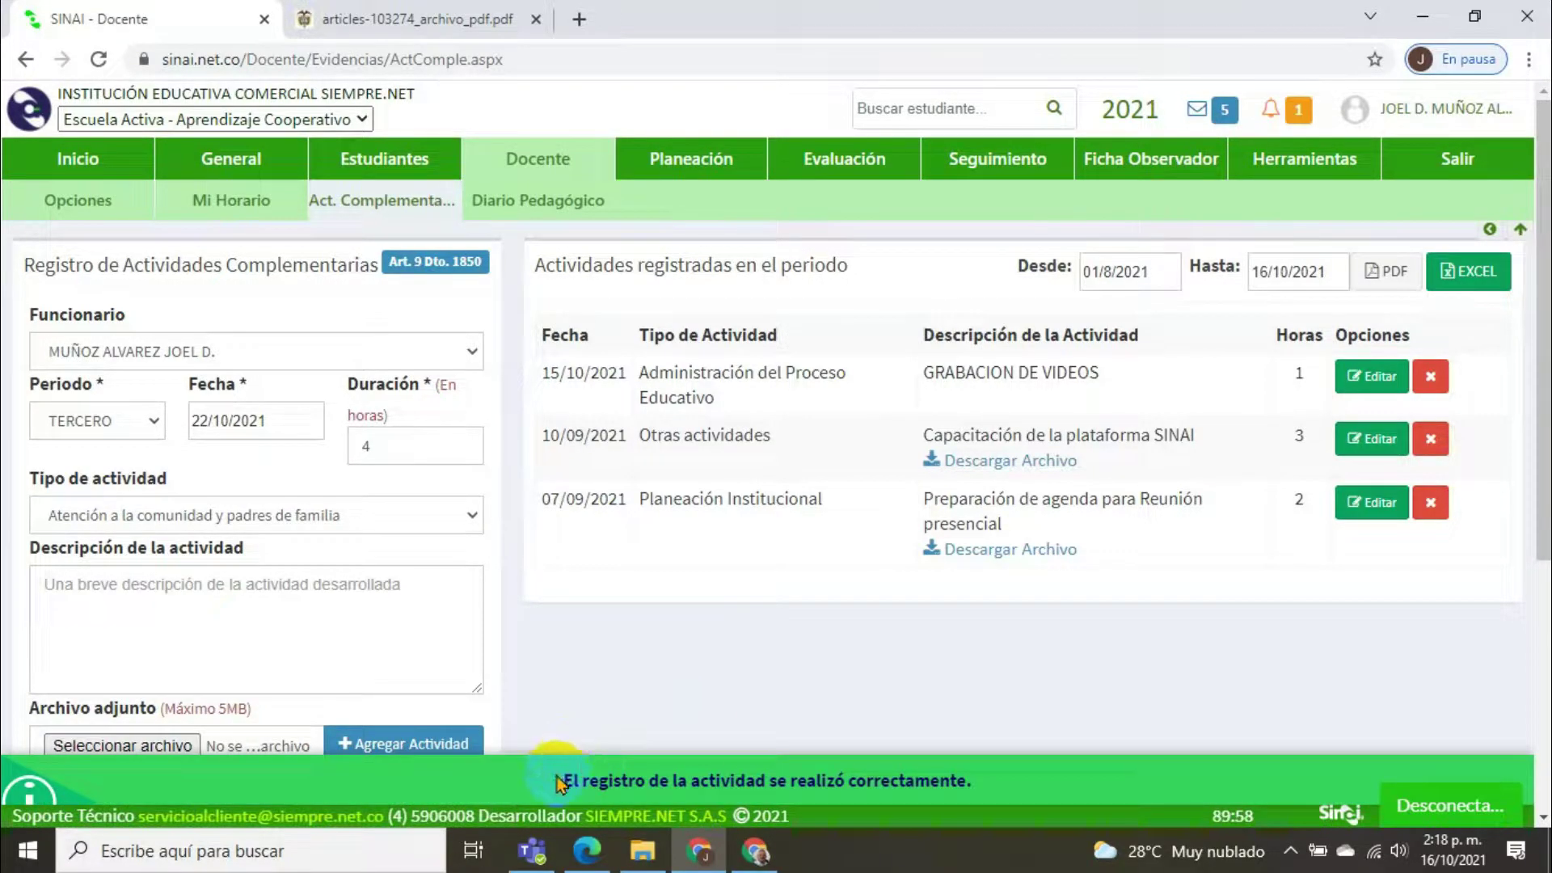
left_click_drag(559, 783, 986, 797)
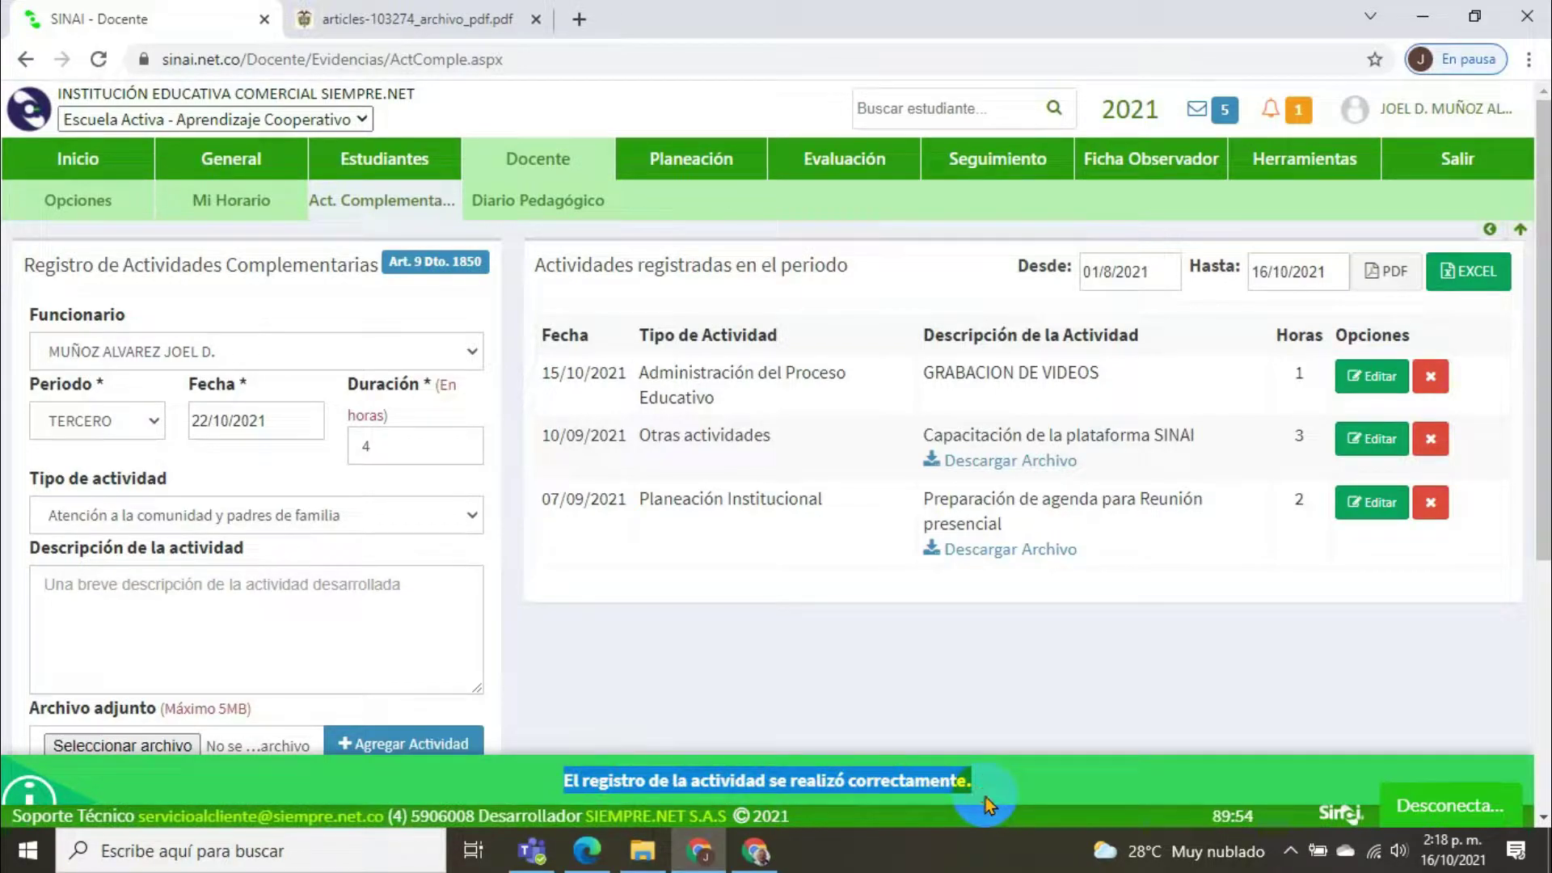
Step: Set the end date of the registered activities list to 23/10/2021
scroll(493, 619, "down", 5)
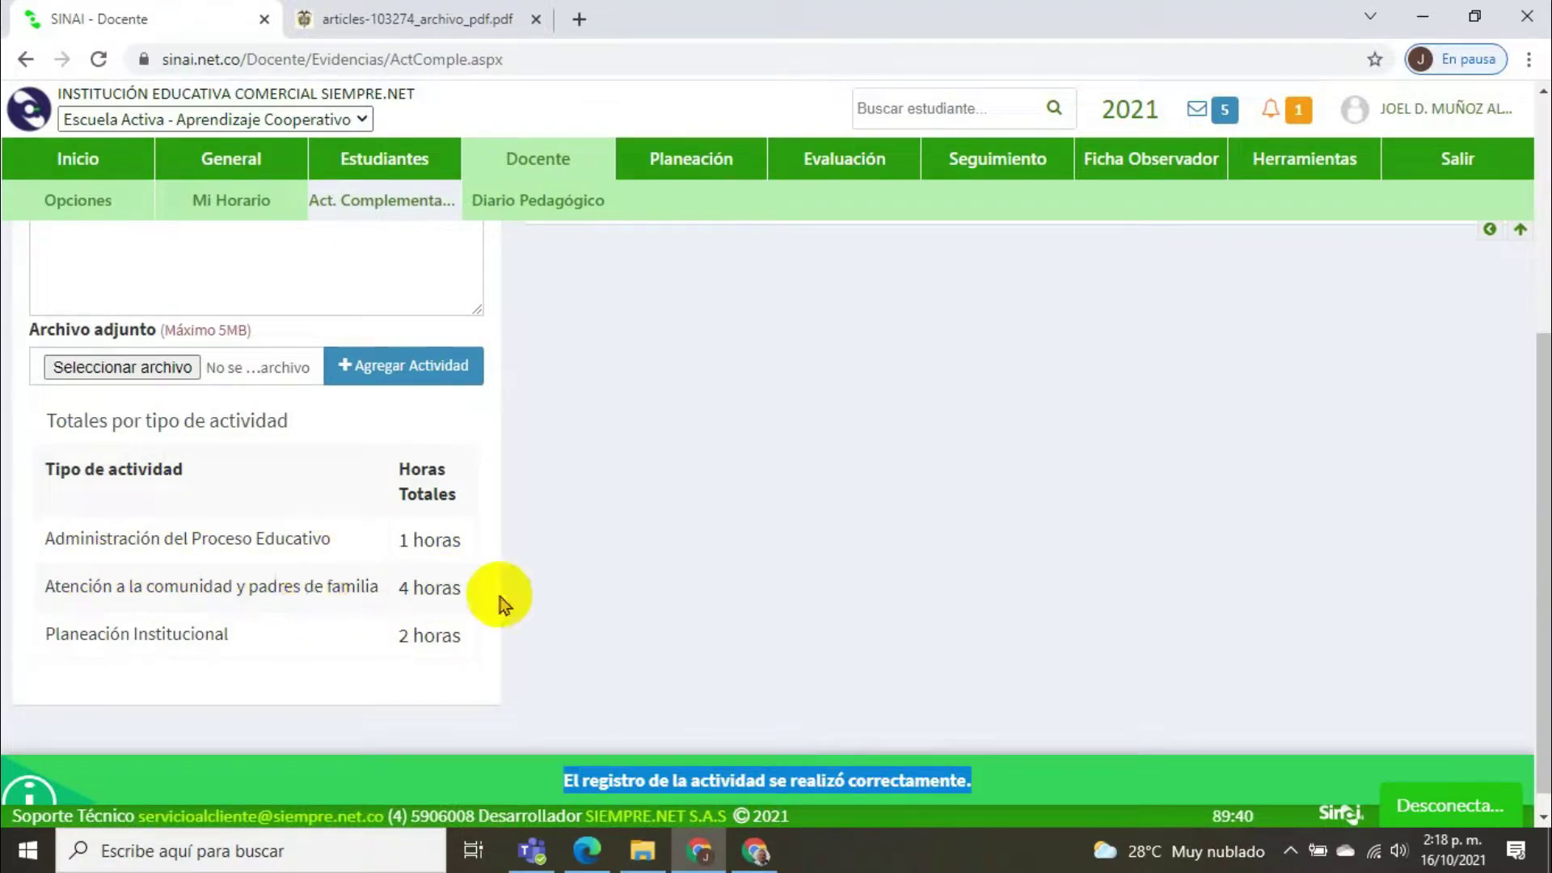
scroll(501, 605, "up", 5)
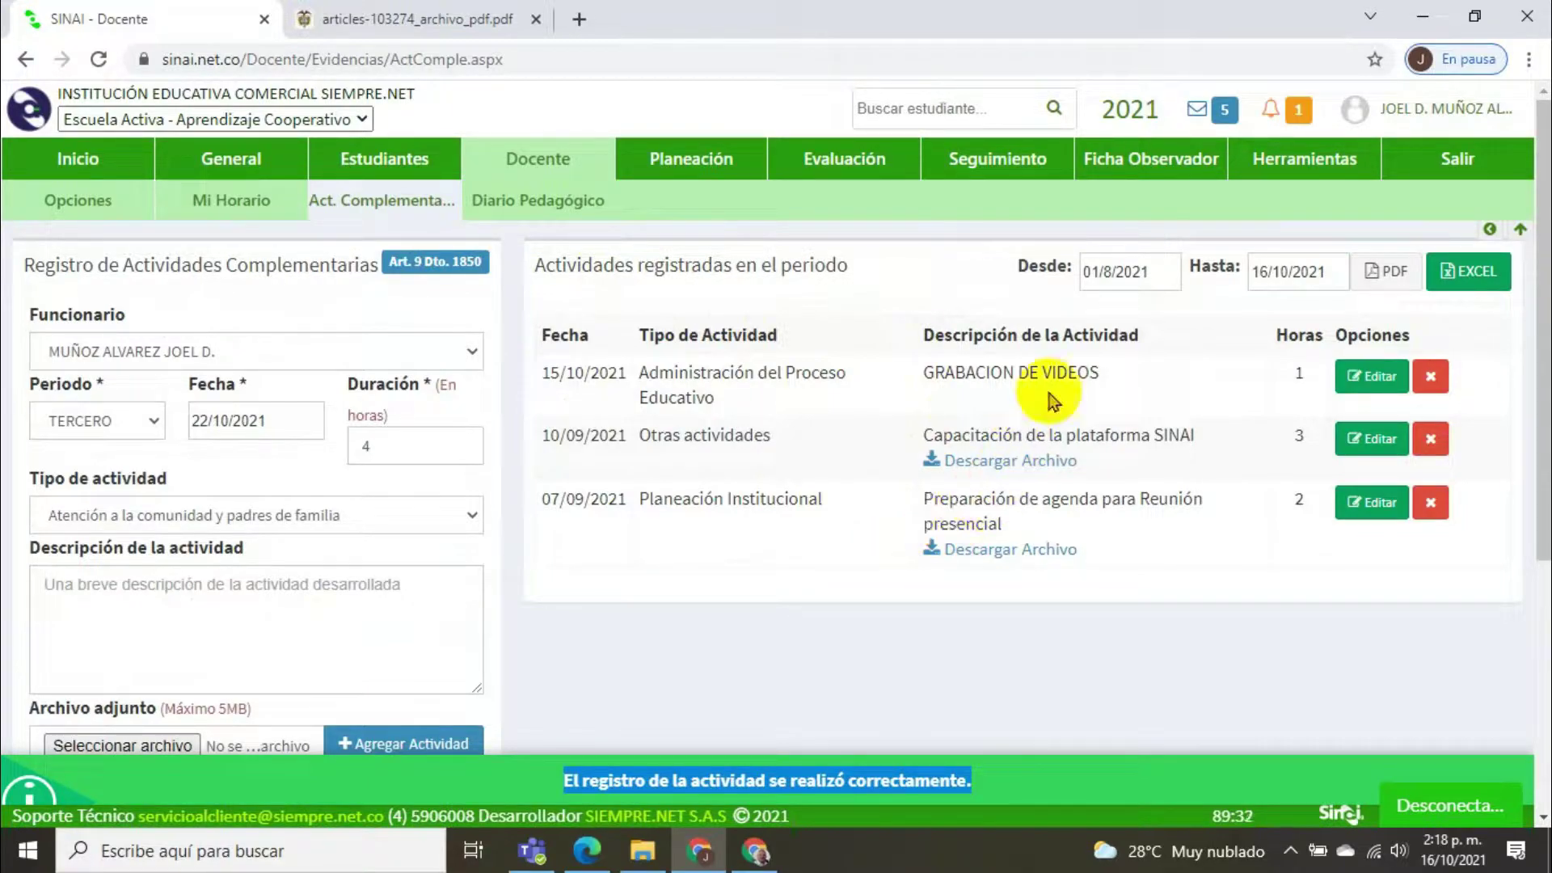
left_click(1293, 267)
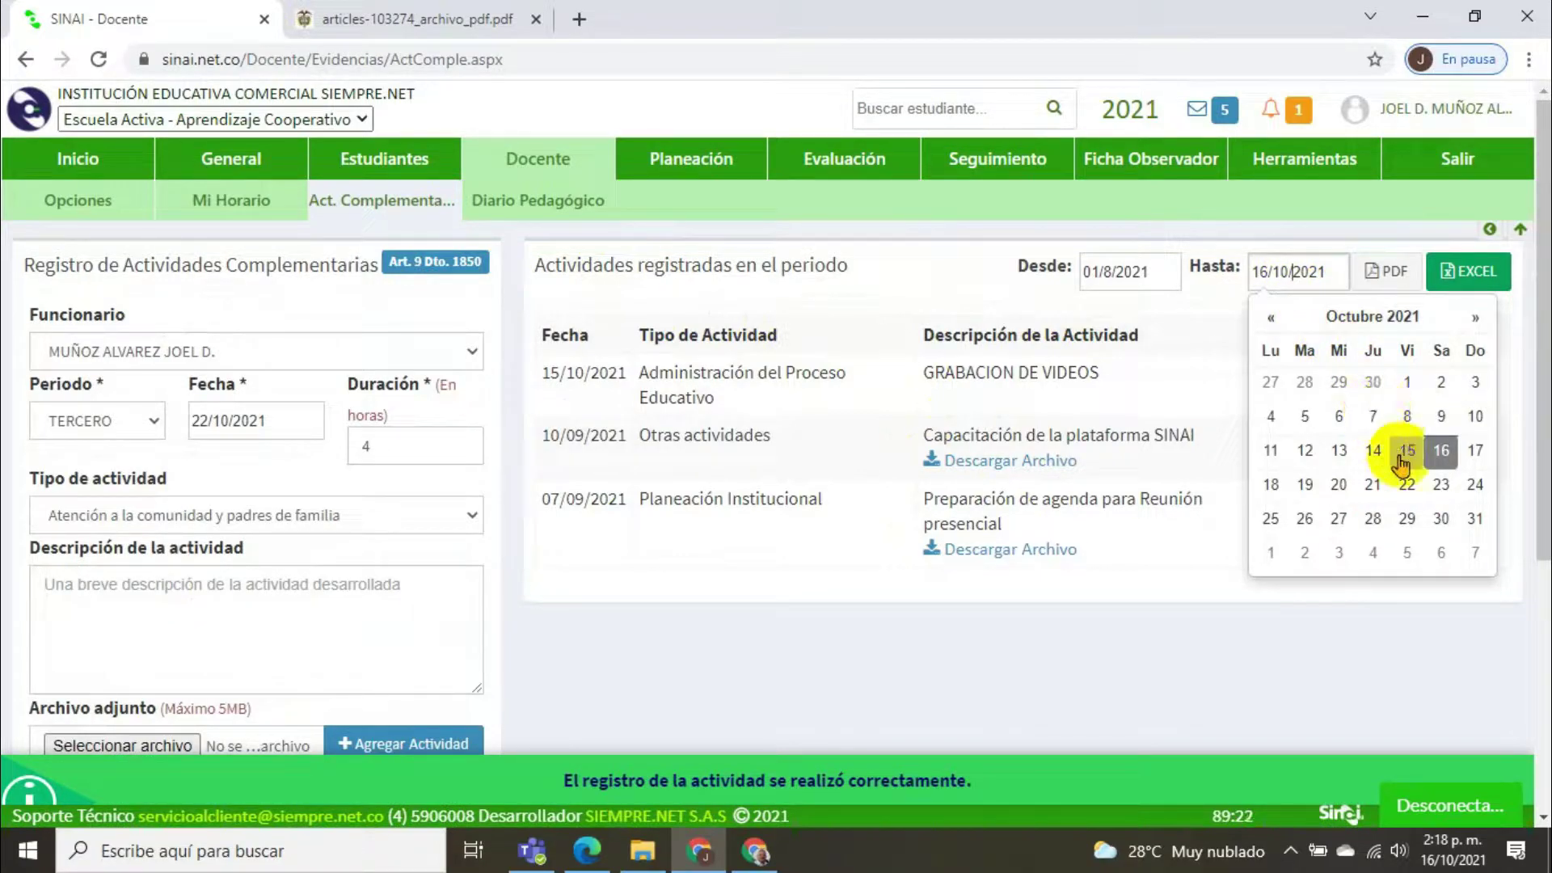
left_click(1431, 489)
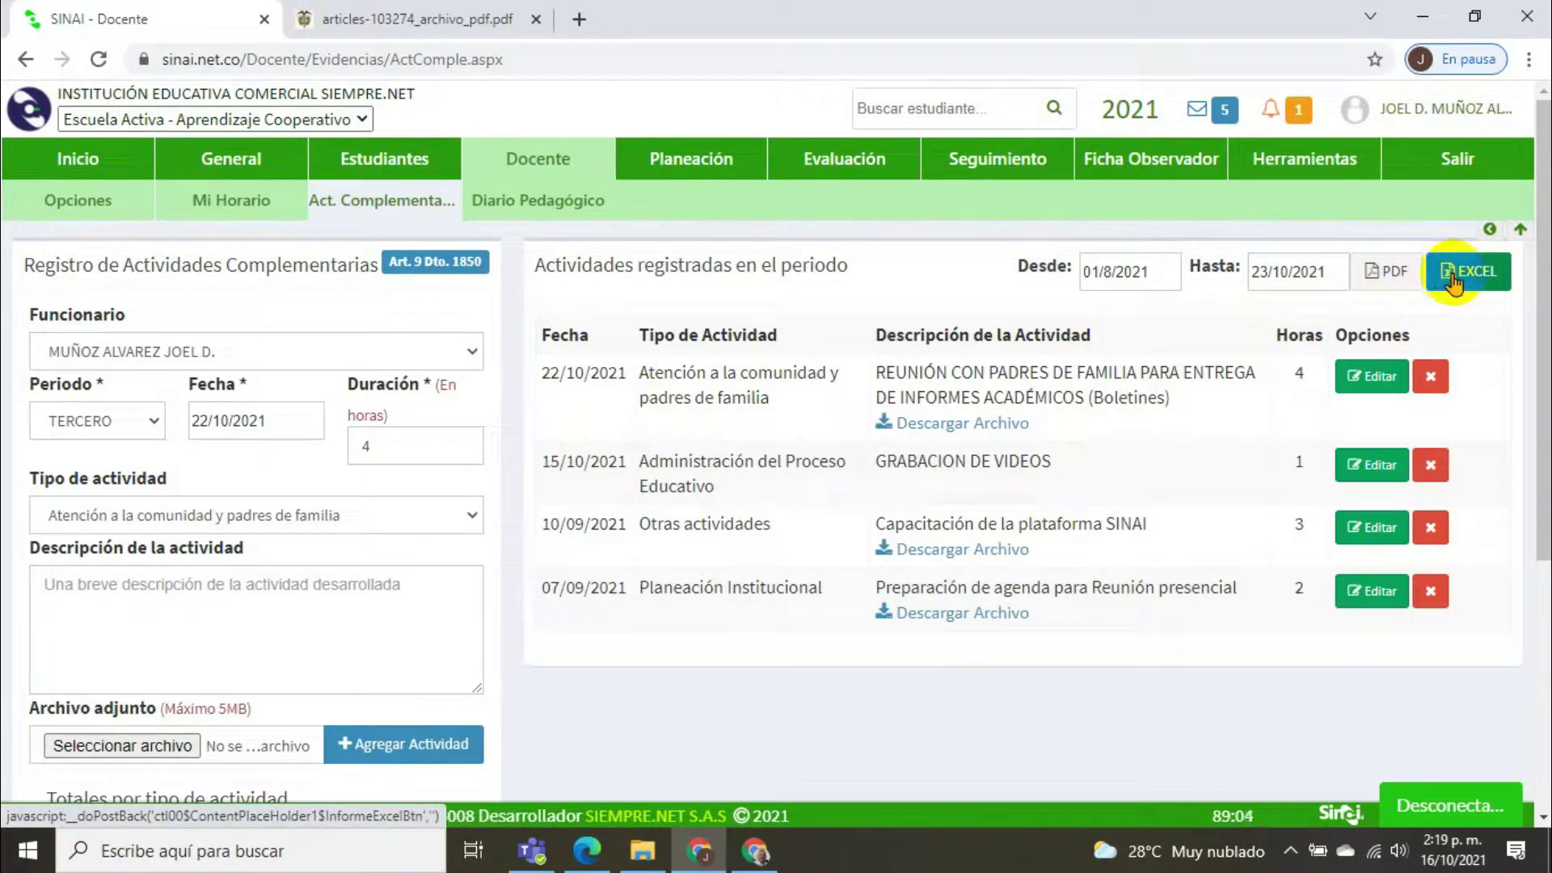
Step: Export the registered activities as a PDF, view the downloaded report and return to the activities register
left_click(1399, 283)
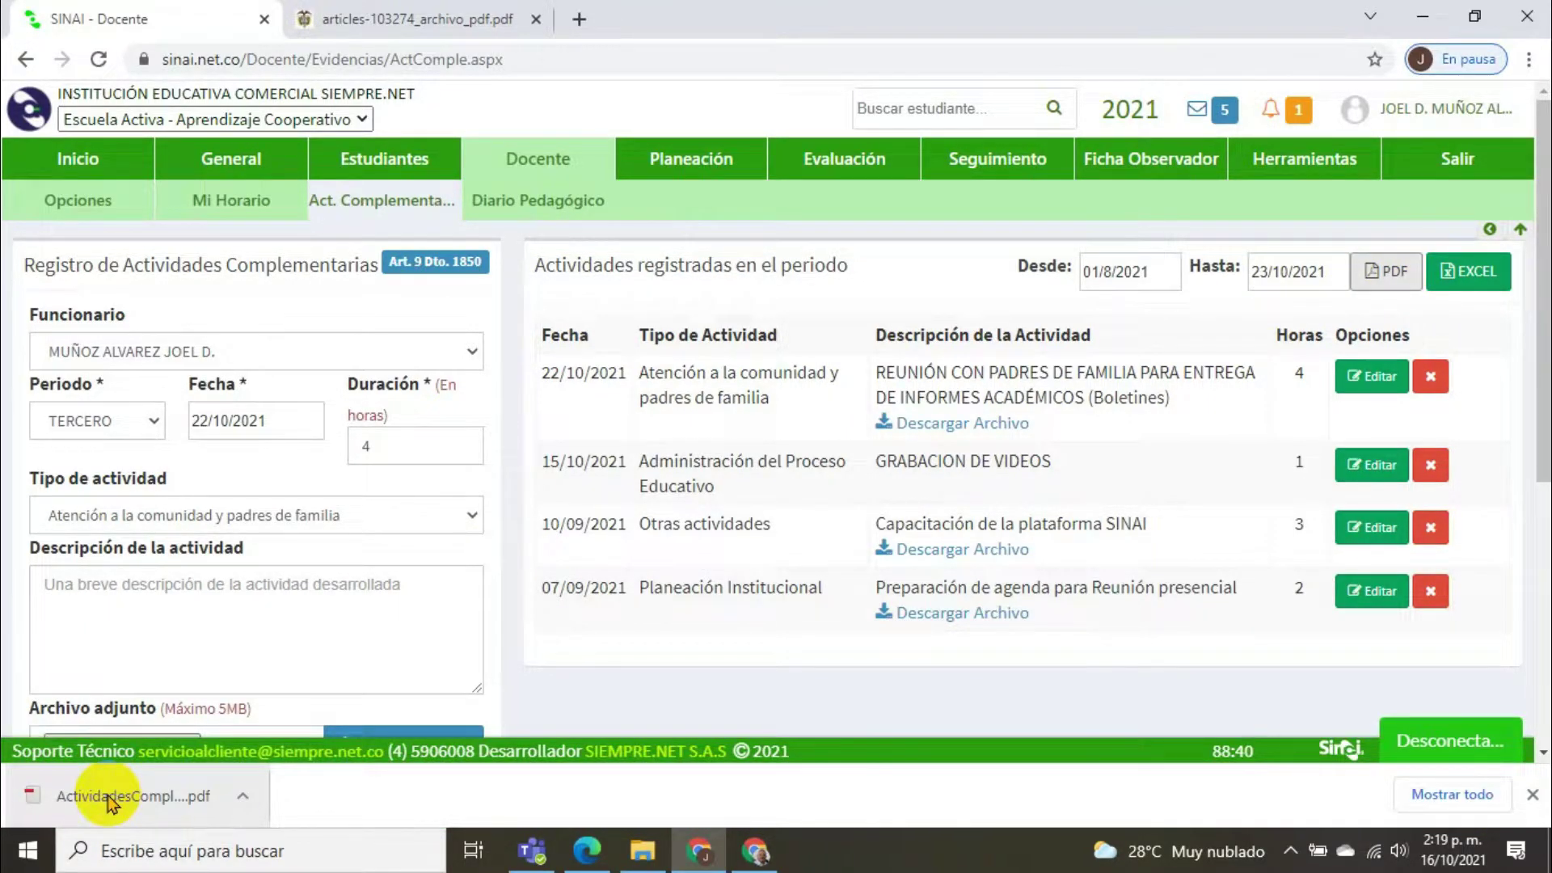
left_click(109, 801)
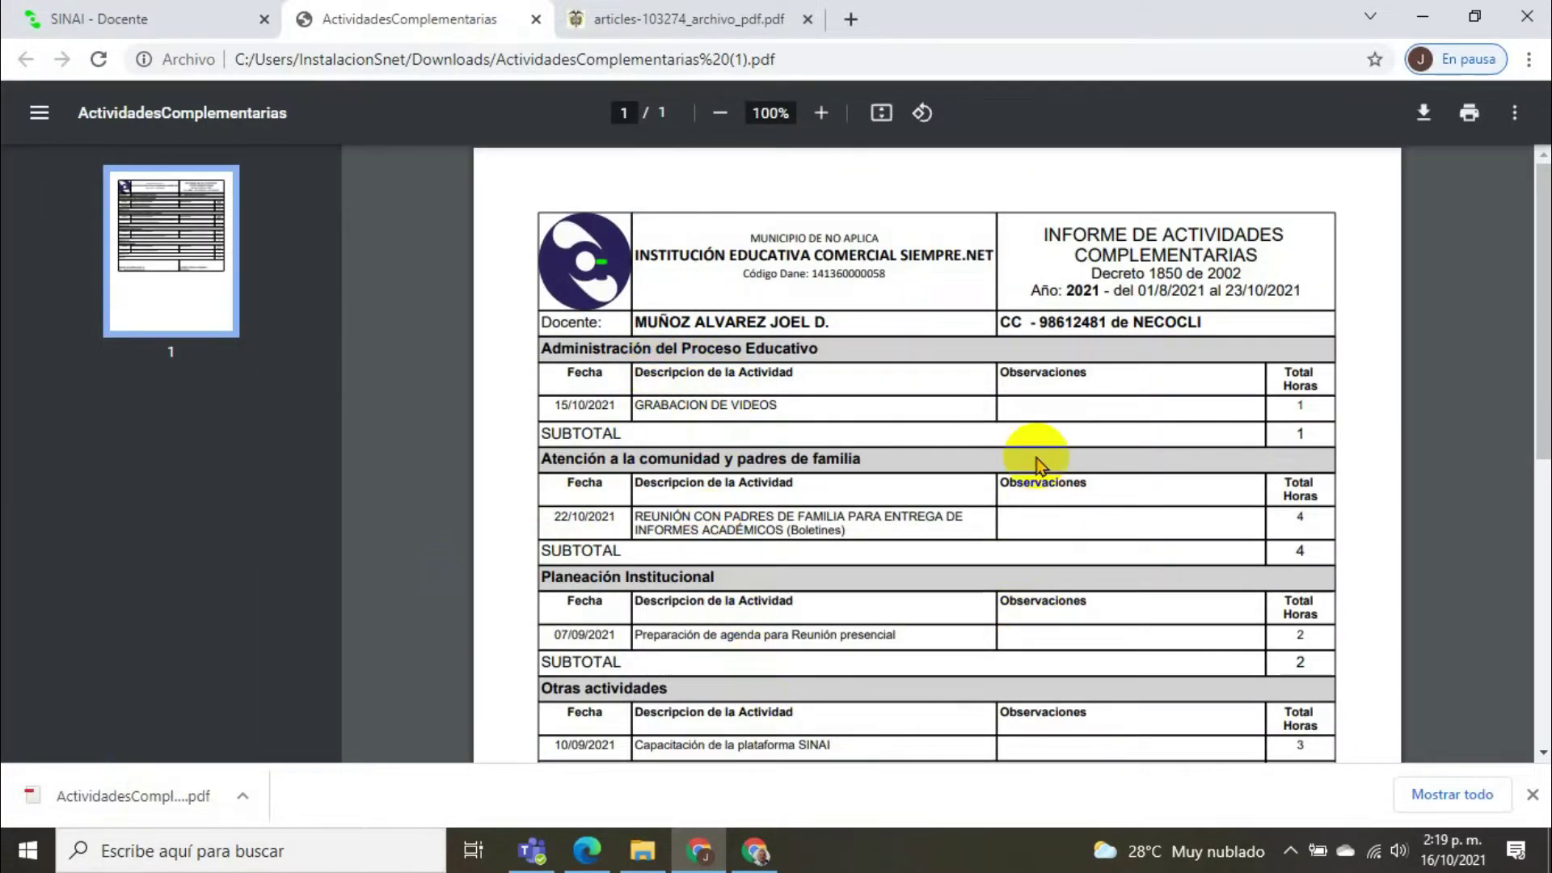
key("ctrl+shift+Tab")
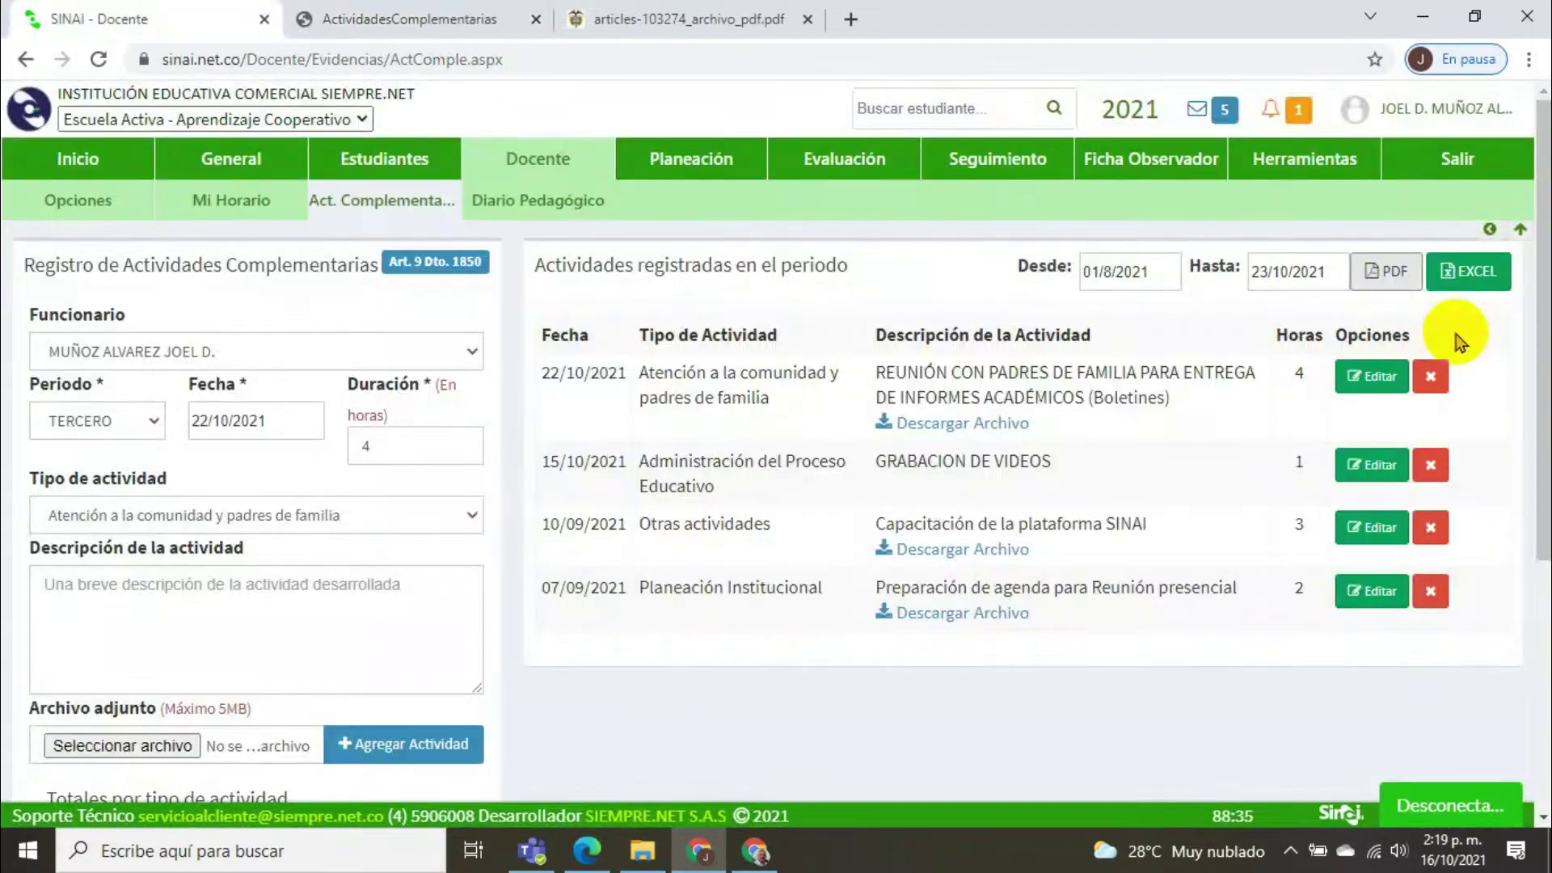
Step: Append "Y ENTREGA DE GUÍAS" to the 22/10/2021 activity's description, save it, and delete the "GRABACION DE VIDEOS" activity
left_click(1378, 382)
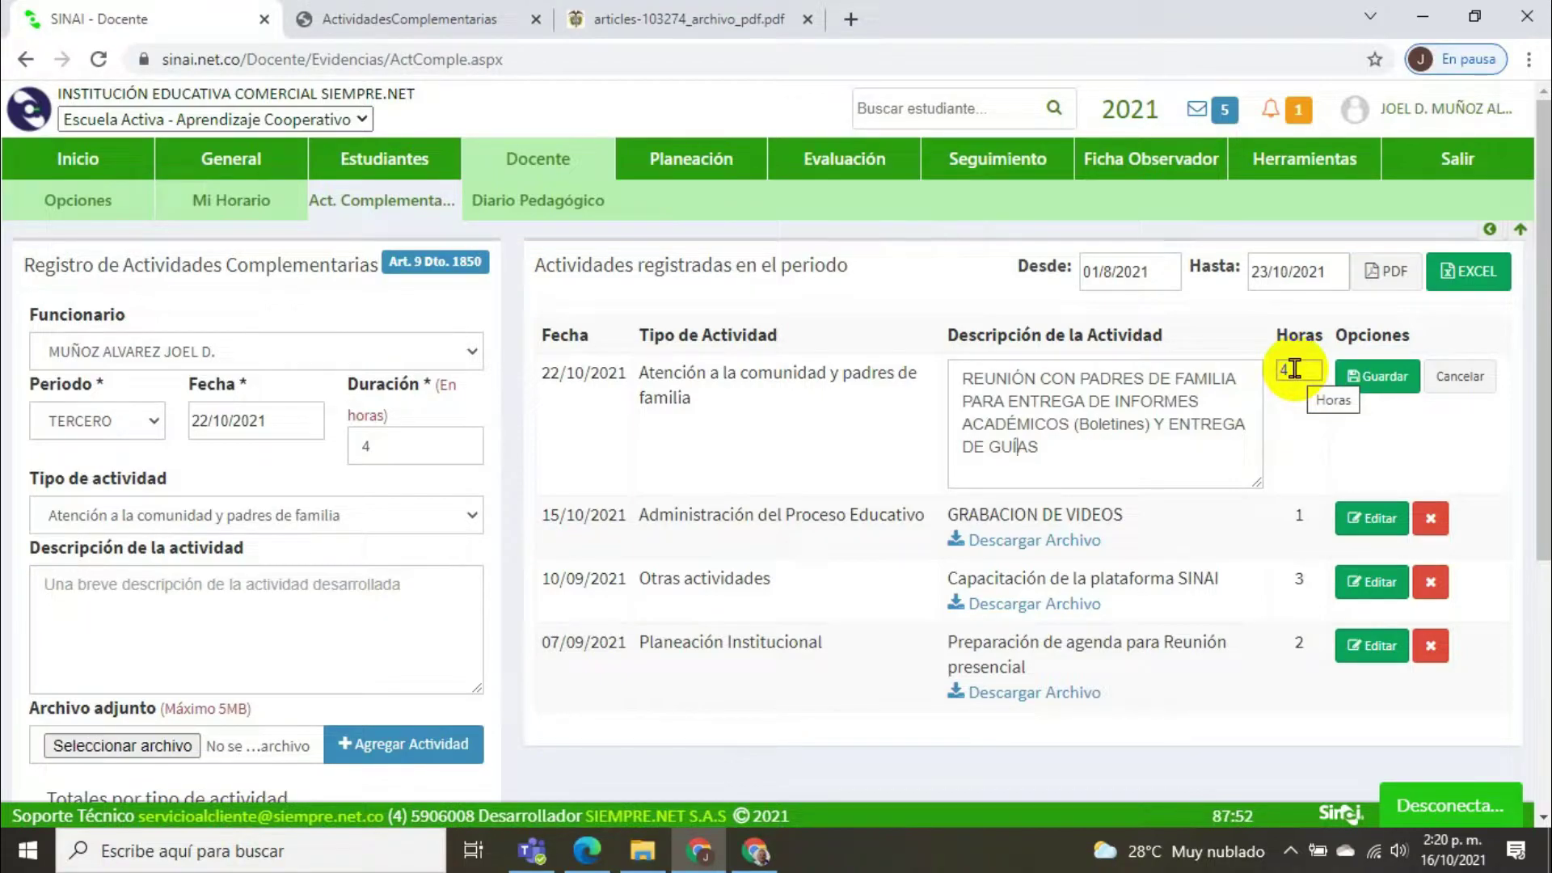
left_click(1382, 382)
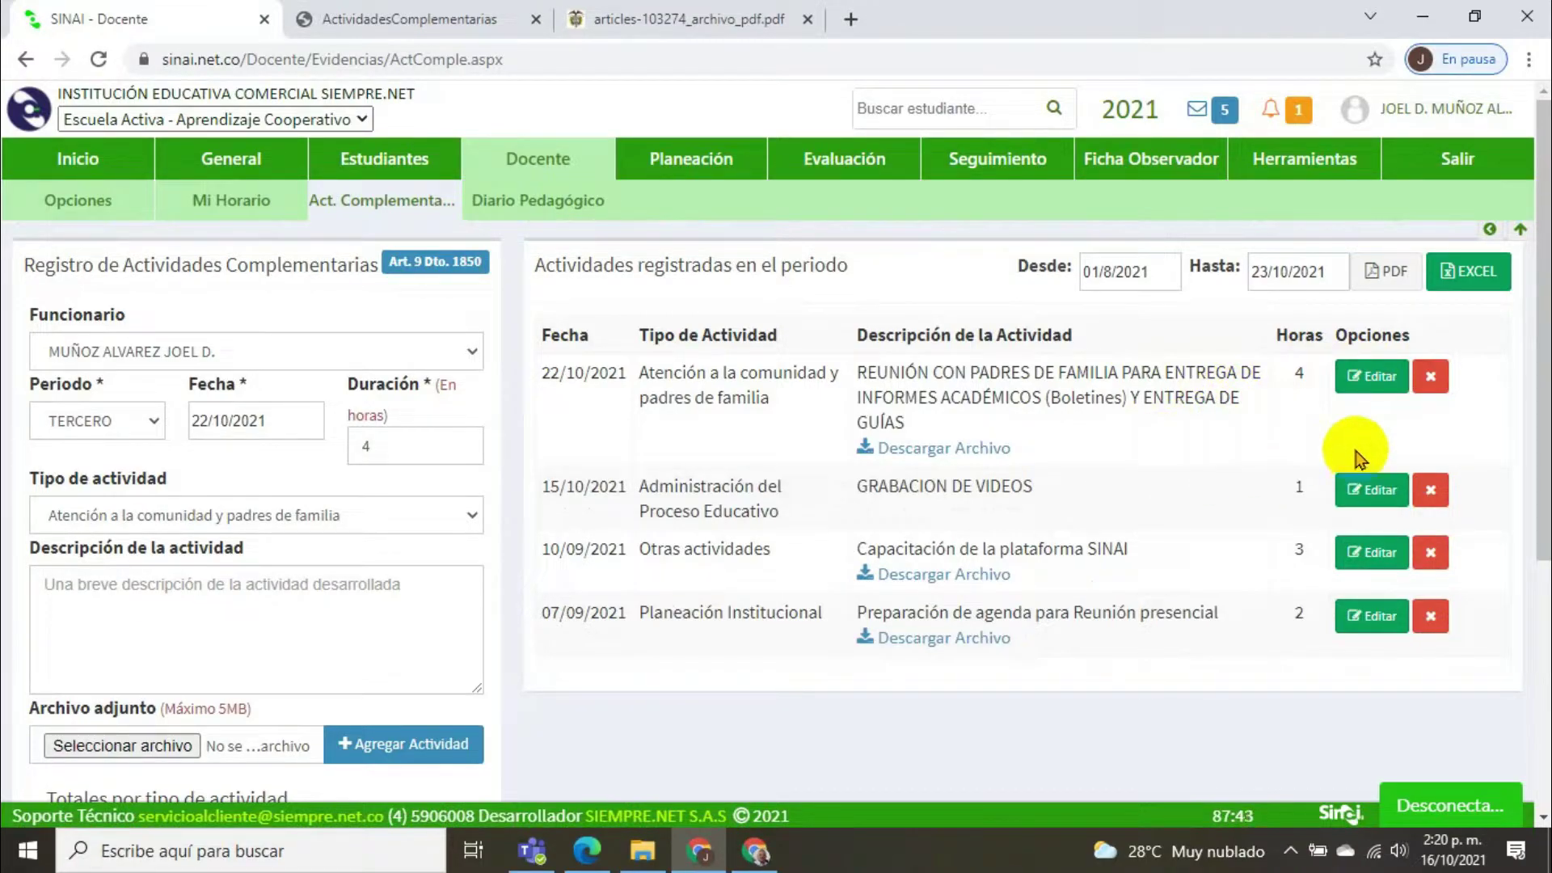
left_click(1431, 490)
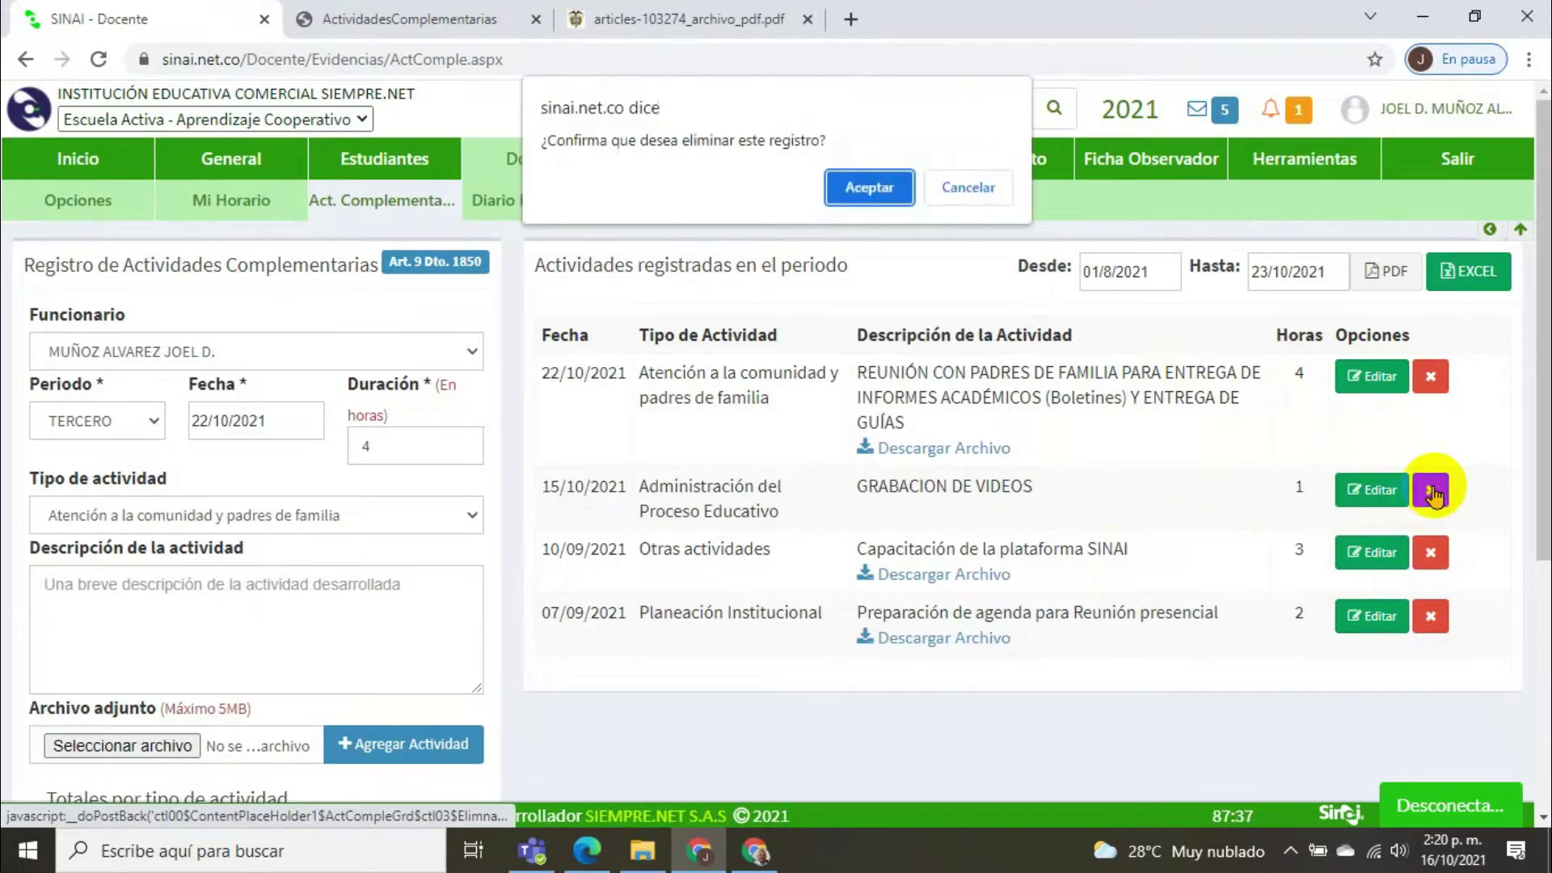
left_click(867, 191)
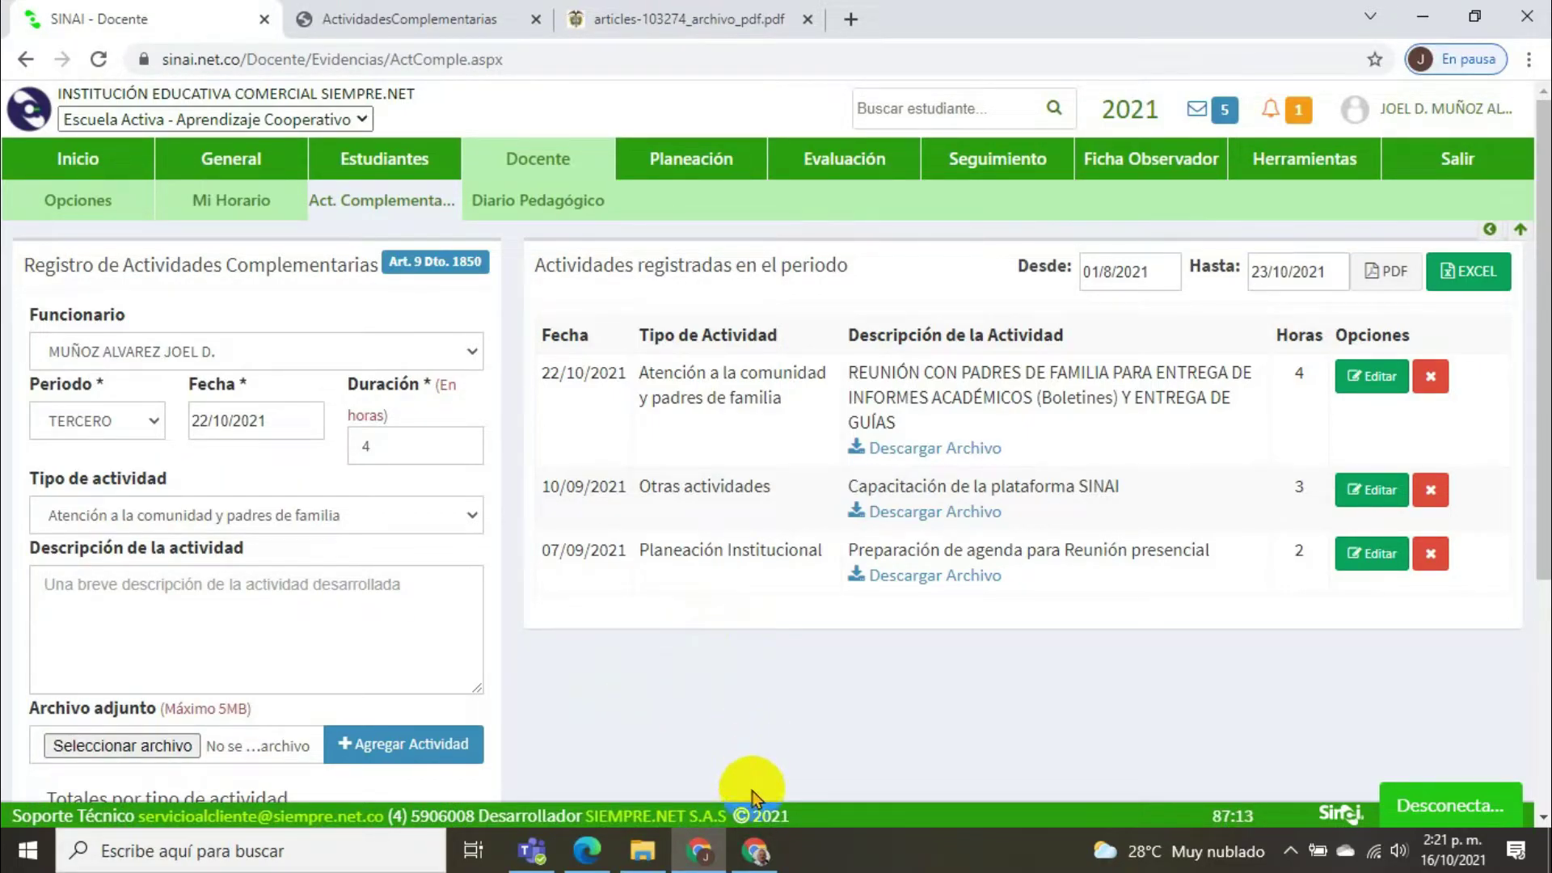
Step: In the SINAI administrator window, open the staff's complementary activities and select the TERCERO period and the teacher
left_click(754, 851)
left_click(173, 14)
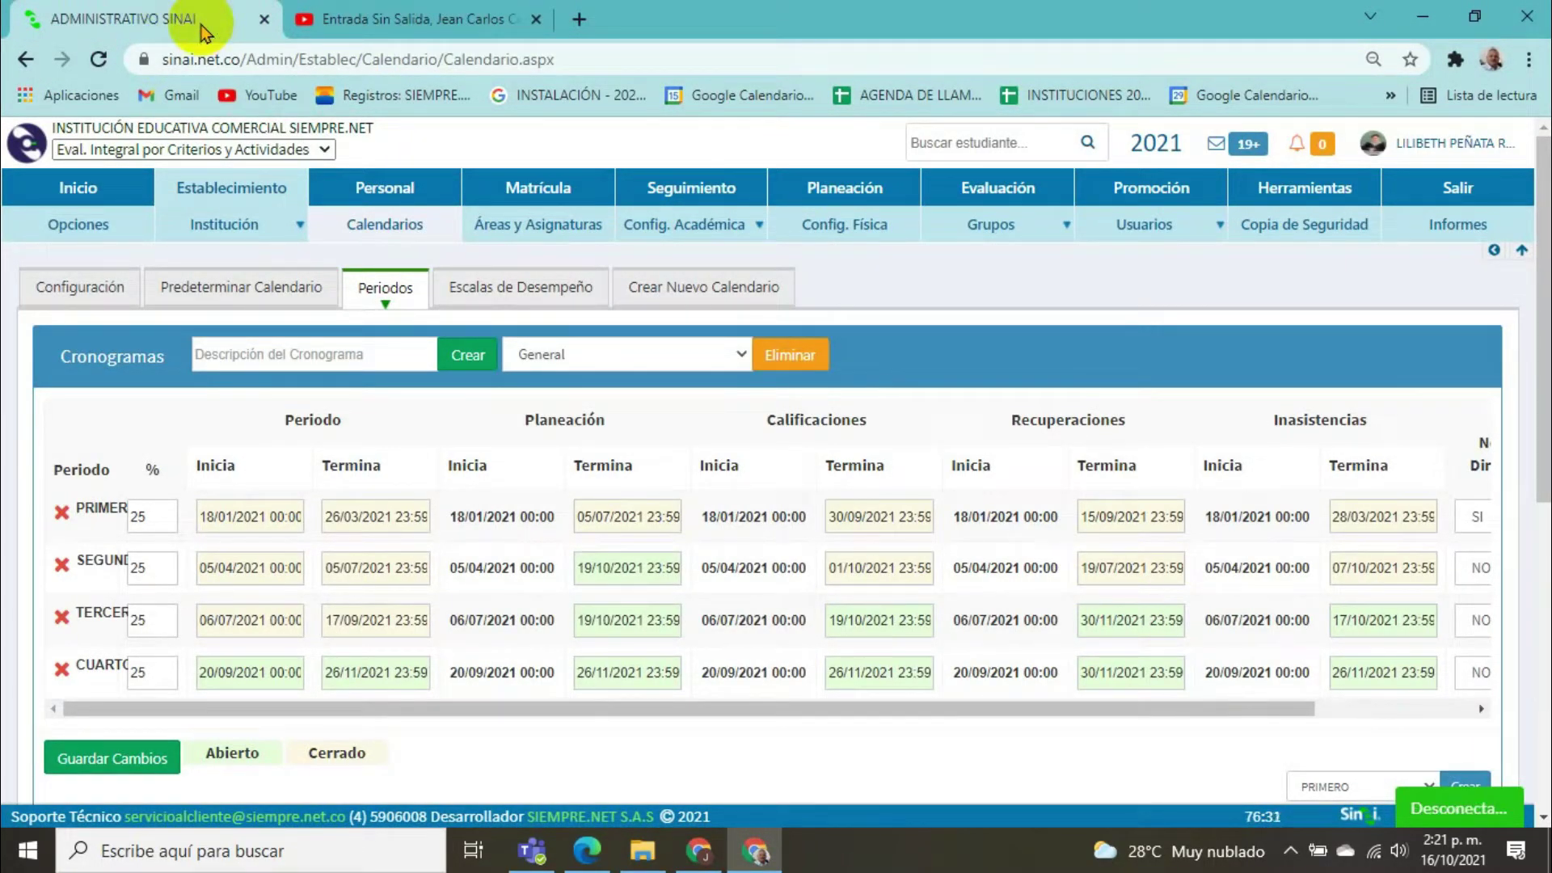
left_click(373, 193)
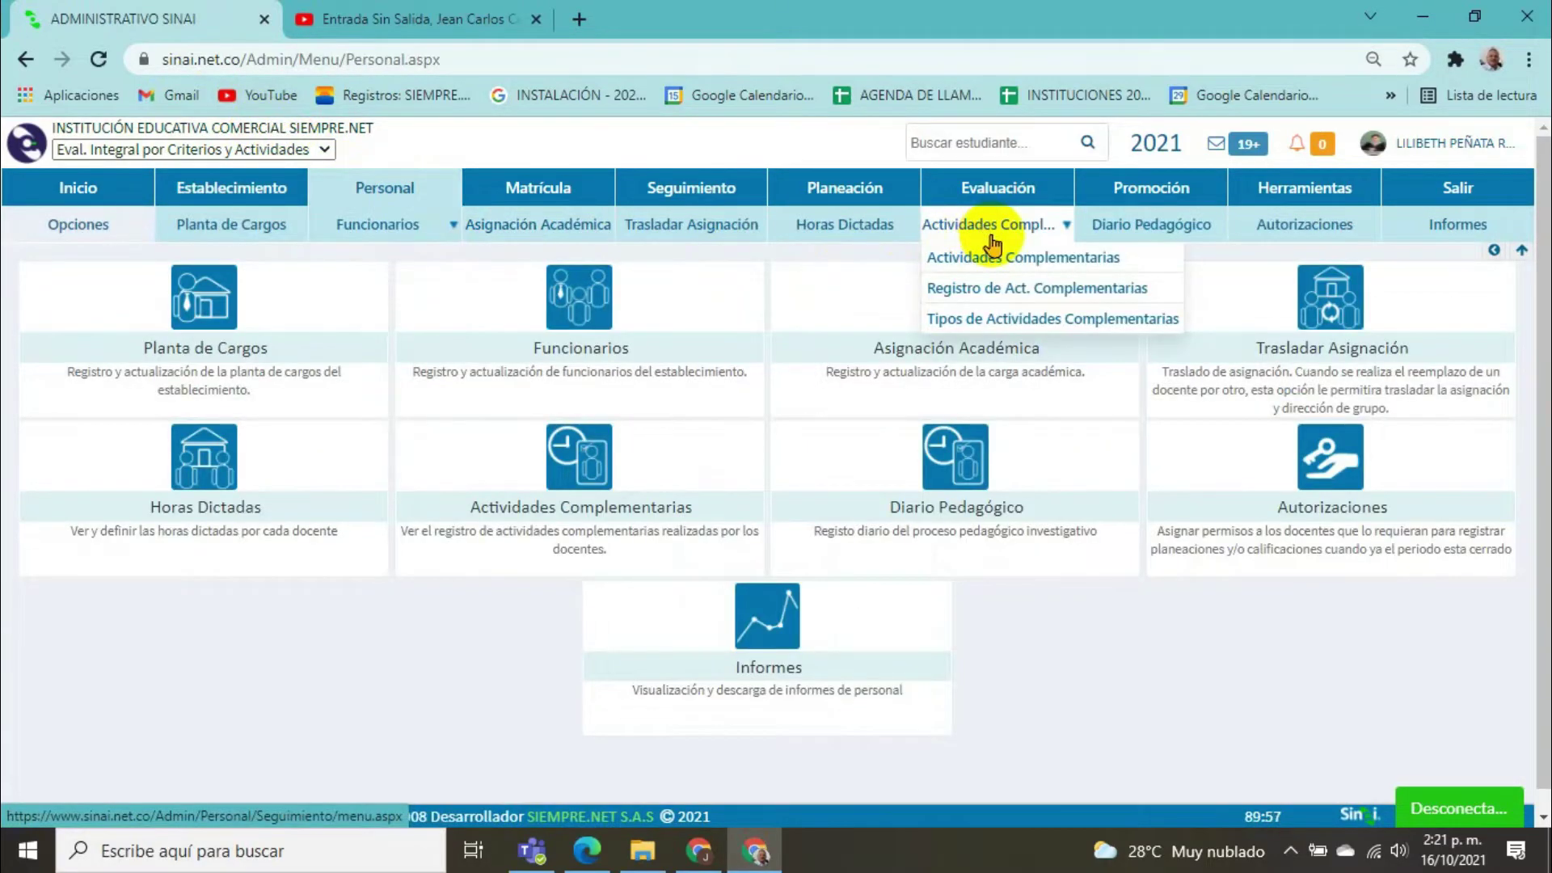
left_click(1002, 260)
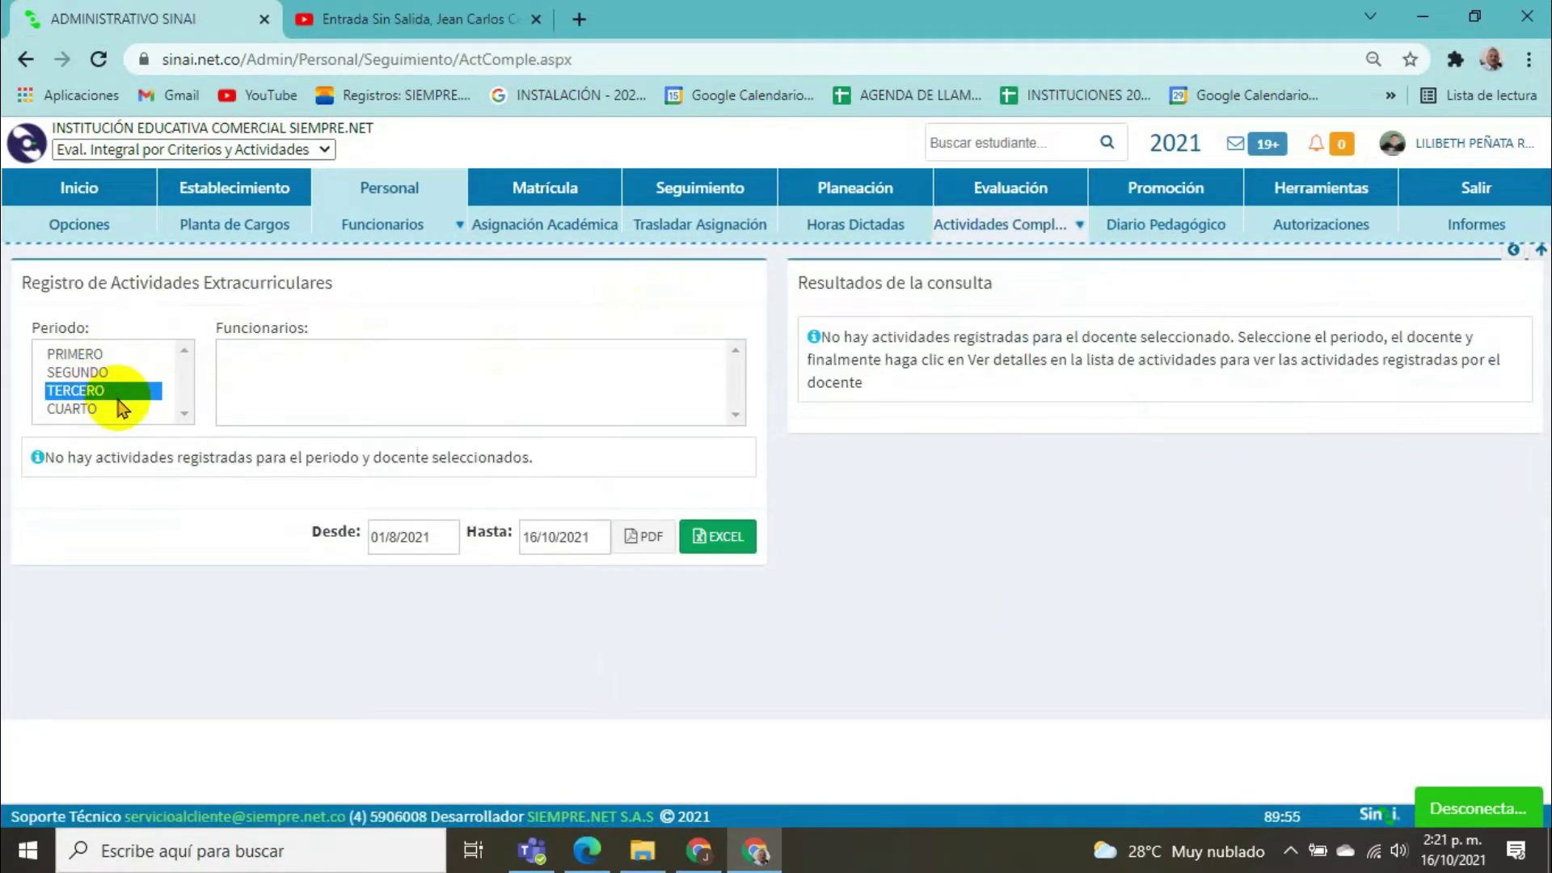
left_click(288, 355)
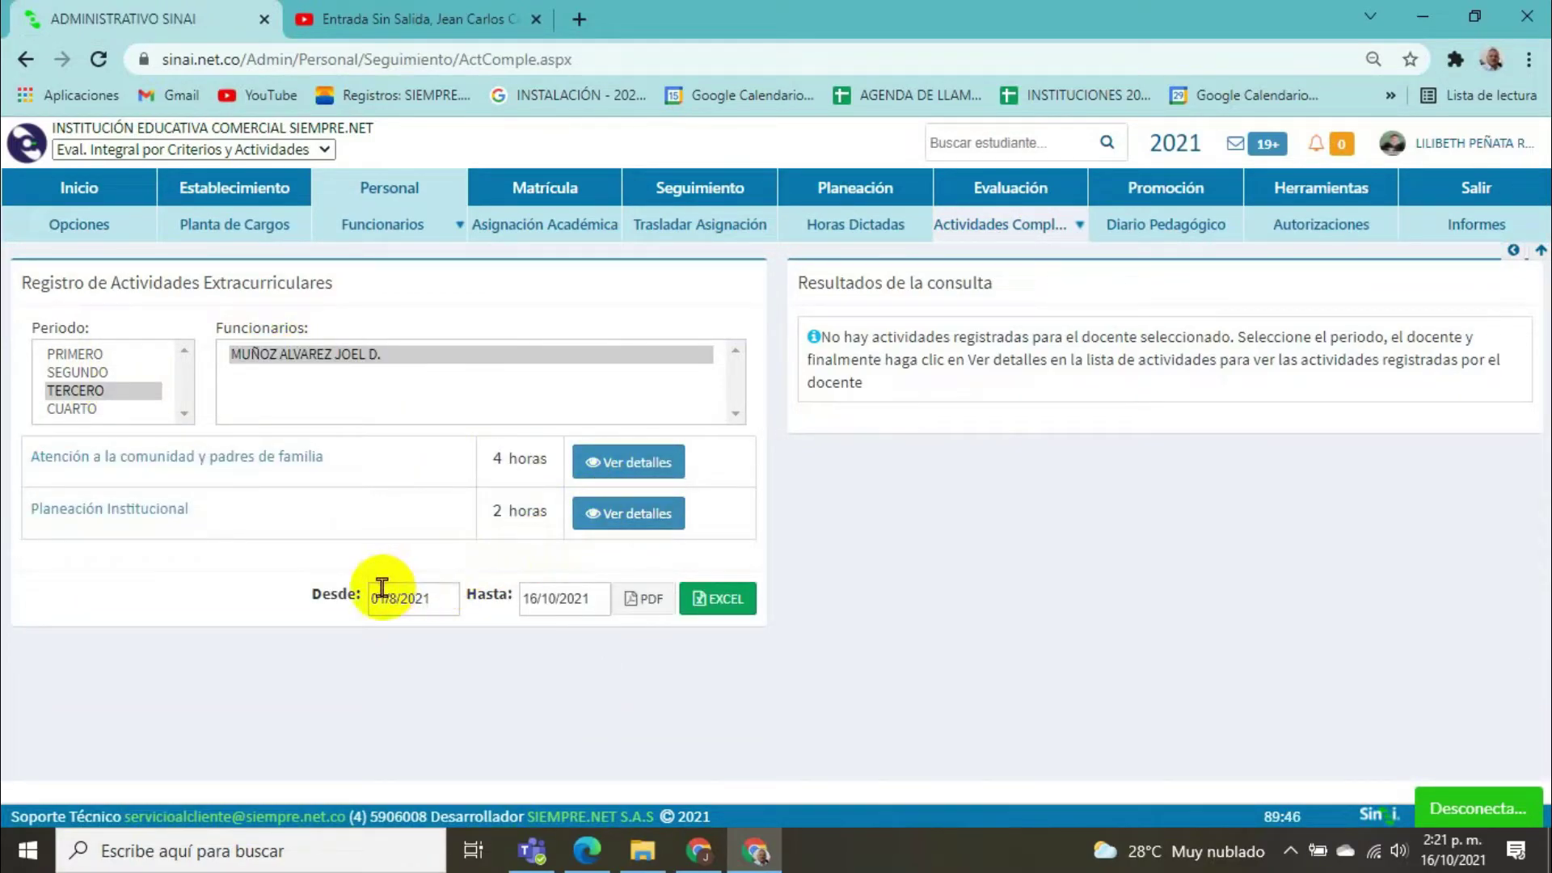
Step: Show the details of the teacher's "Atención a la comunidad y padres de familia" activities and download the file attached to the 22/10/2021 entry
left_click(561, 598)
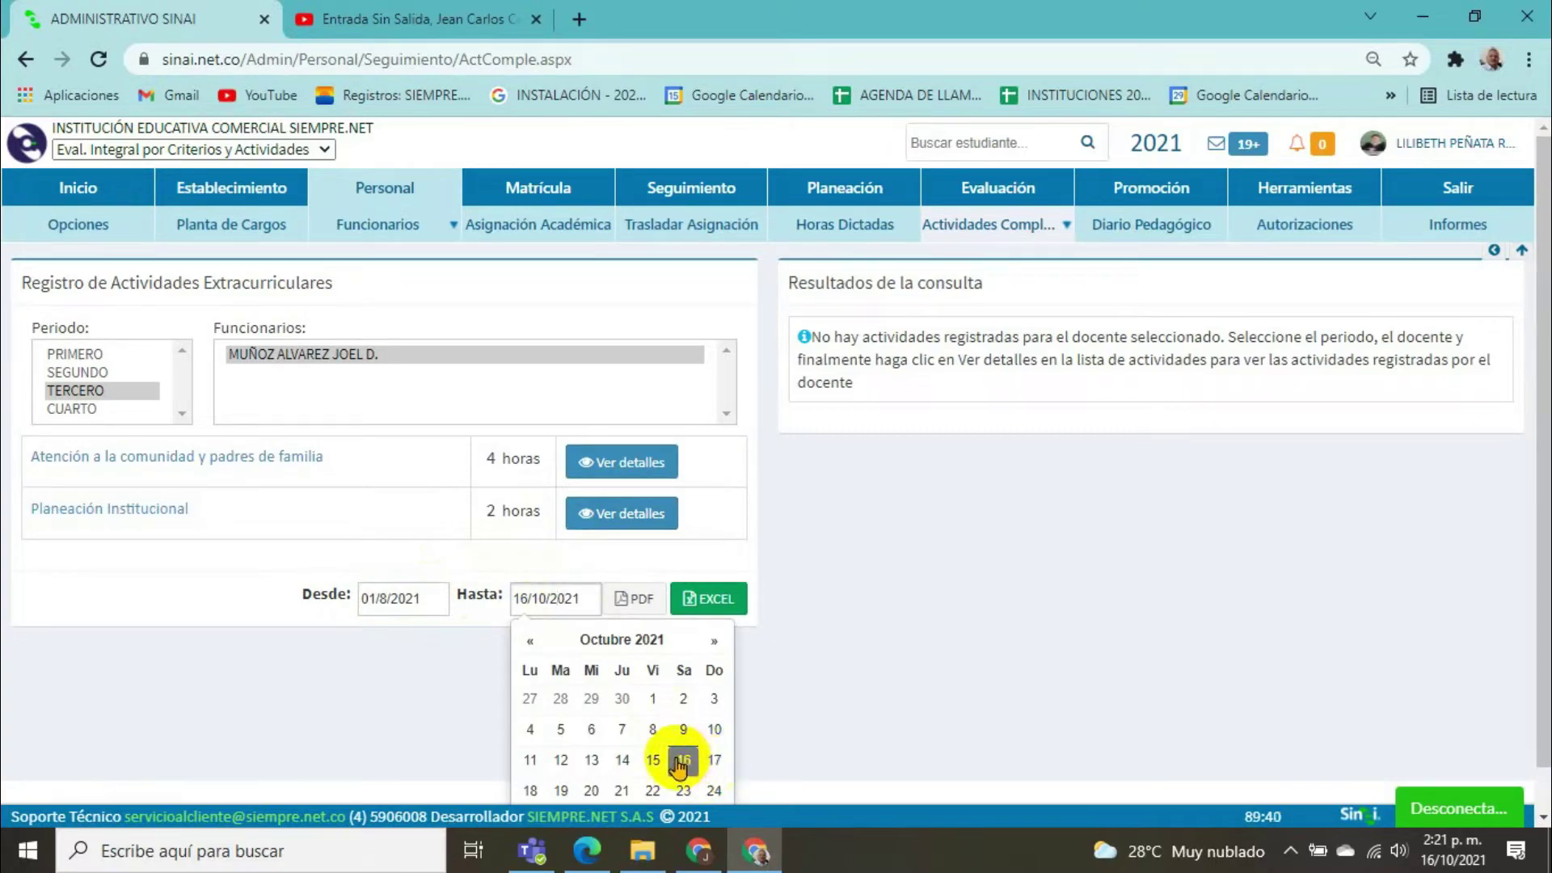
left_click(456, 722)
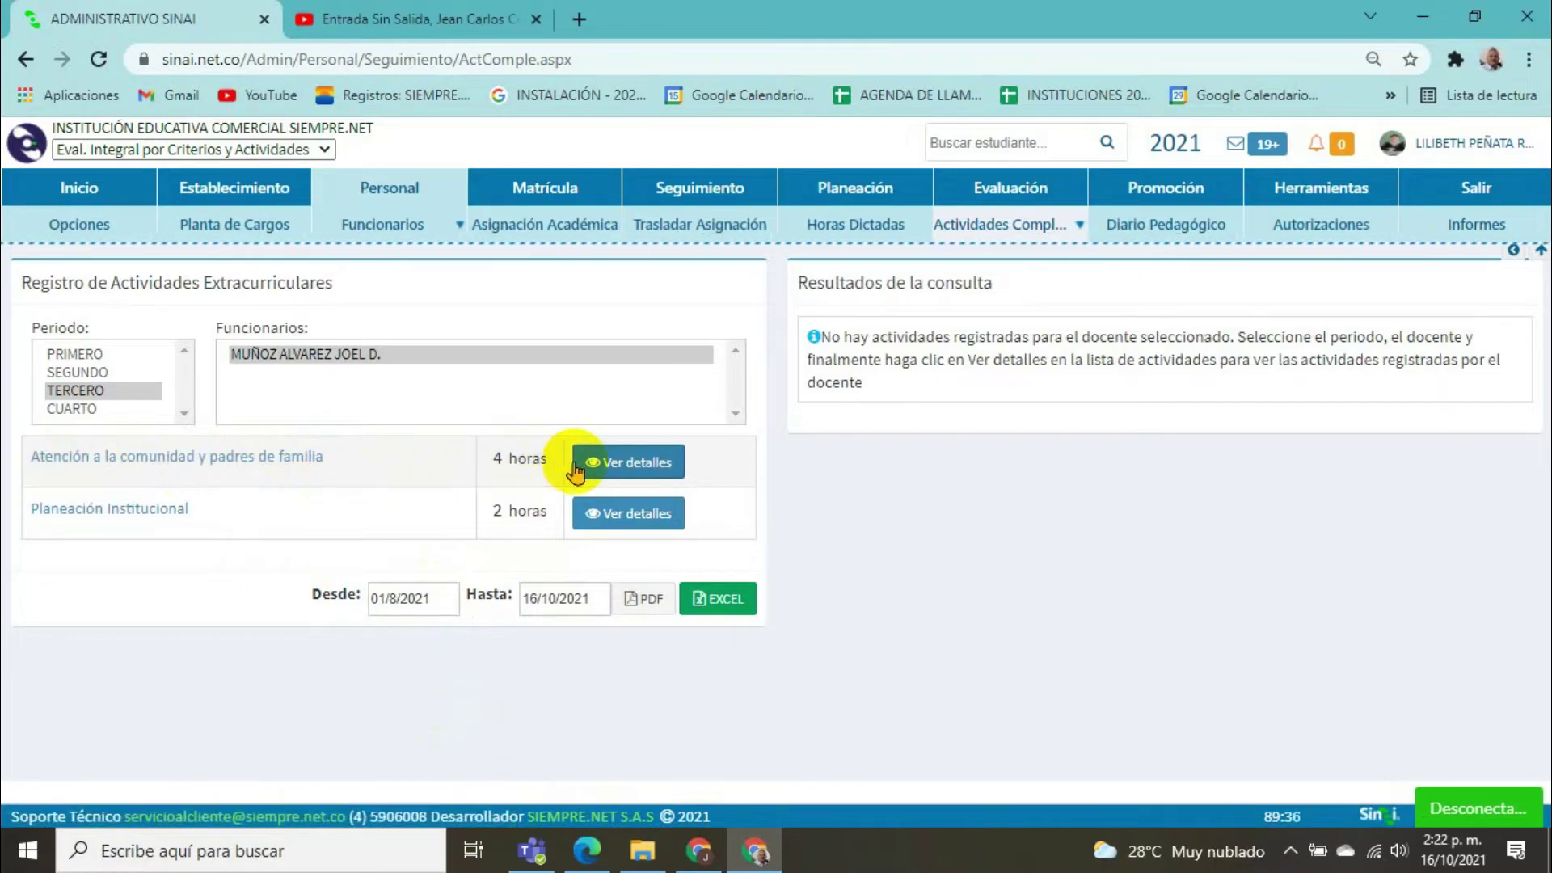
left_click(620, 465)
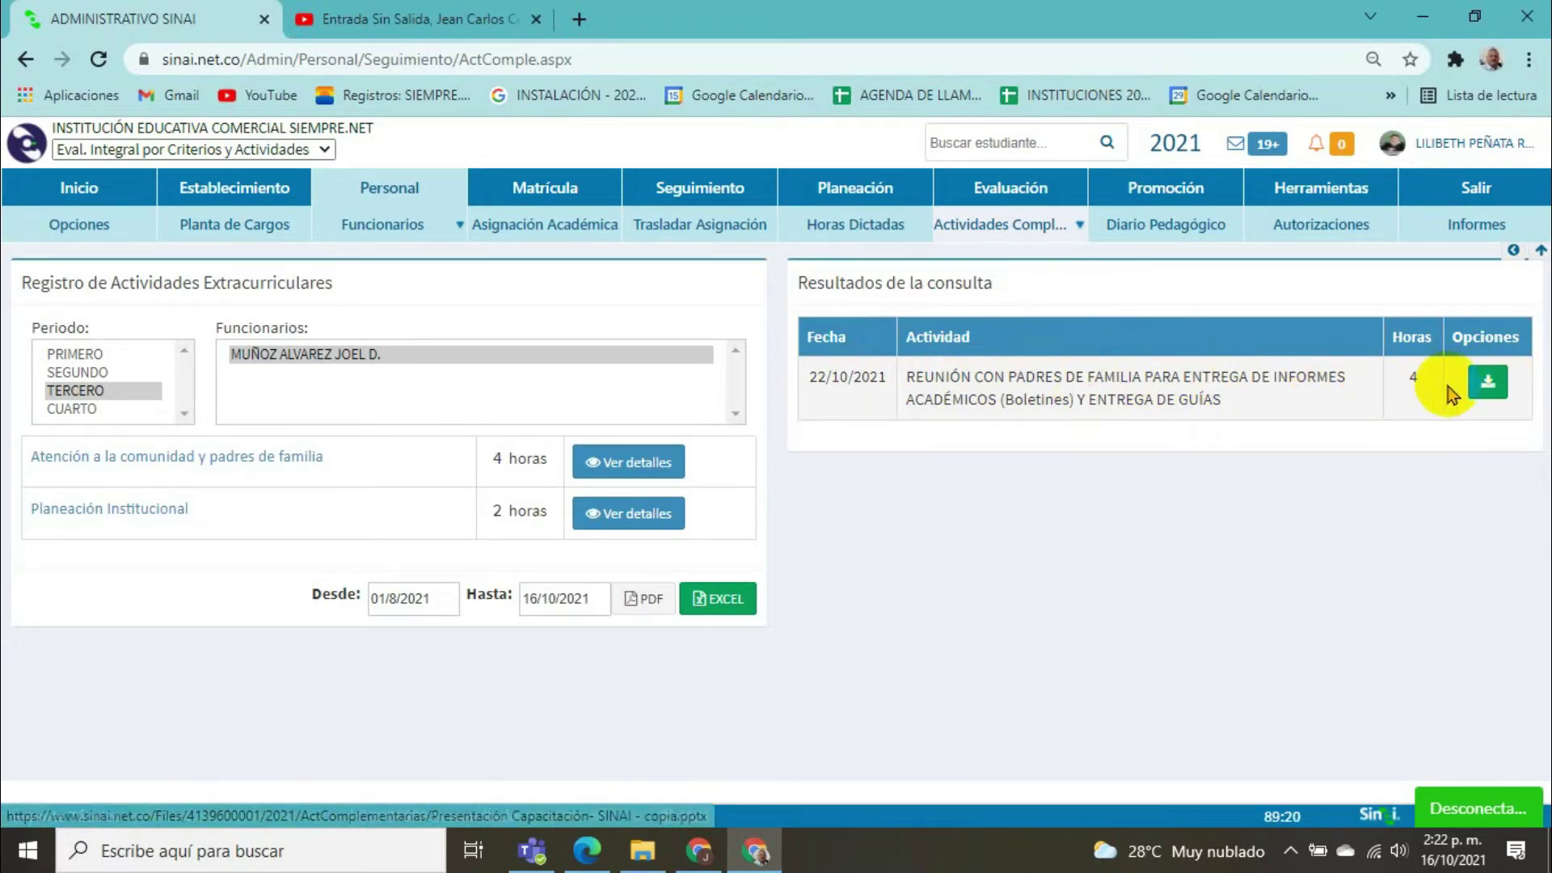
left_click(1490, 392)
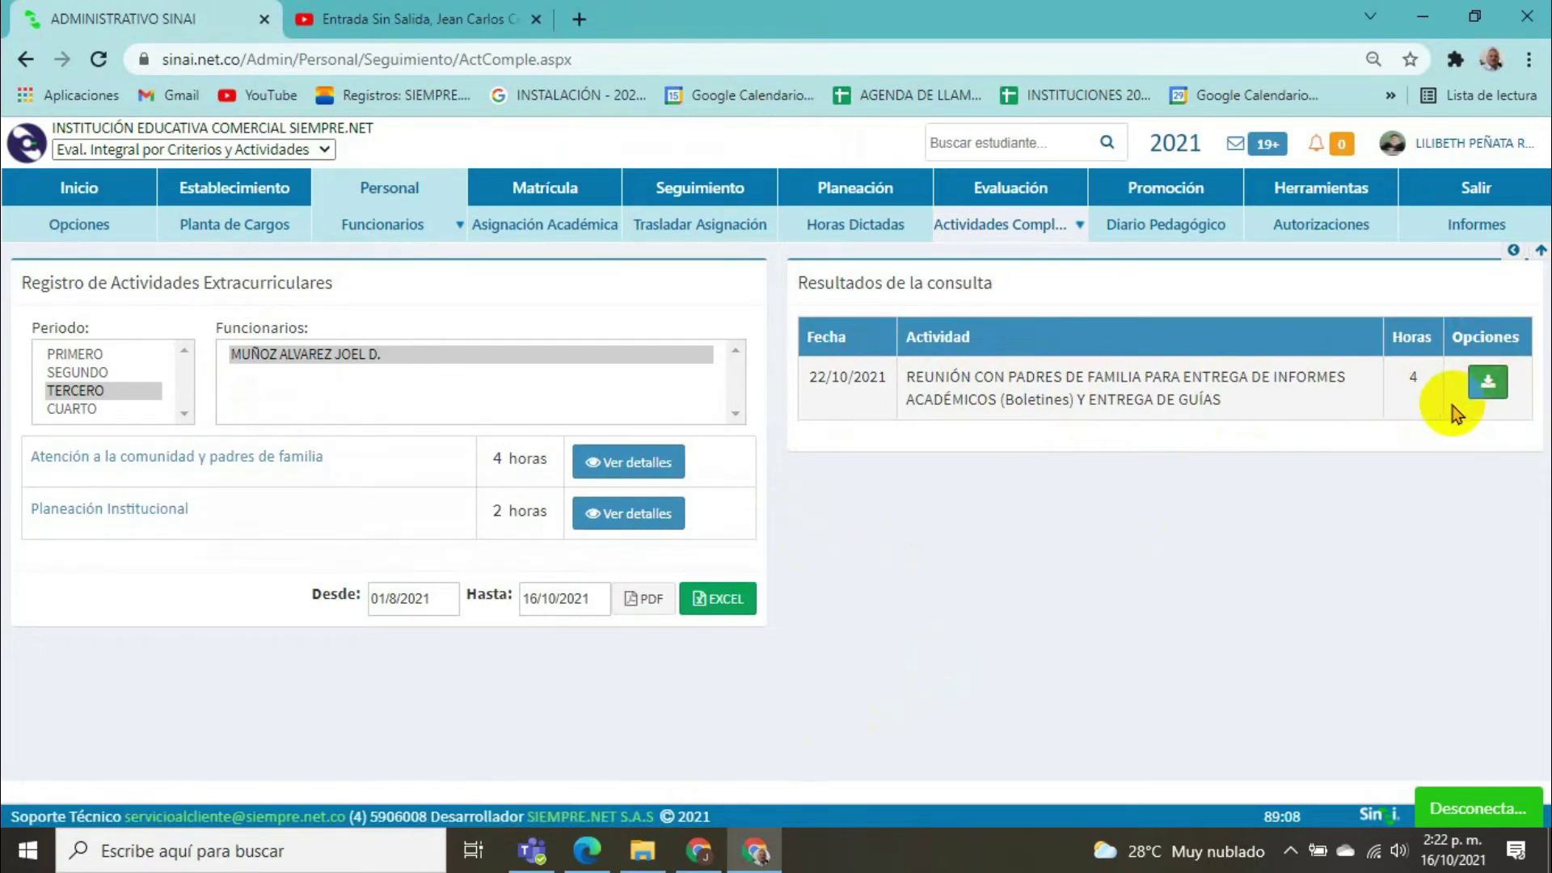
left_click(697, 855)
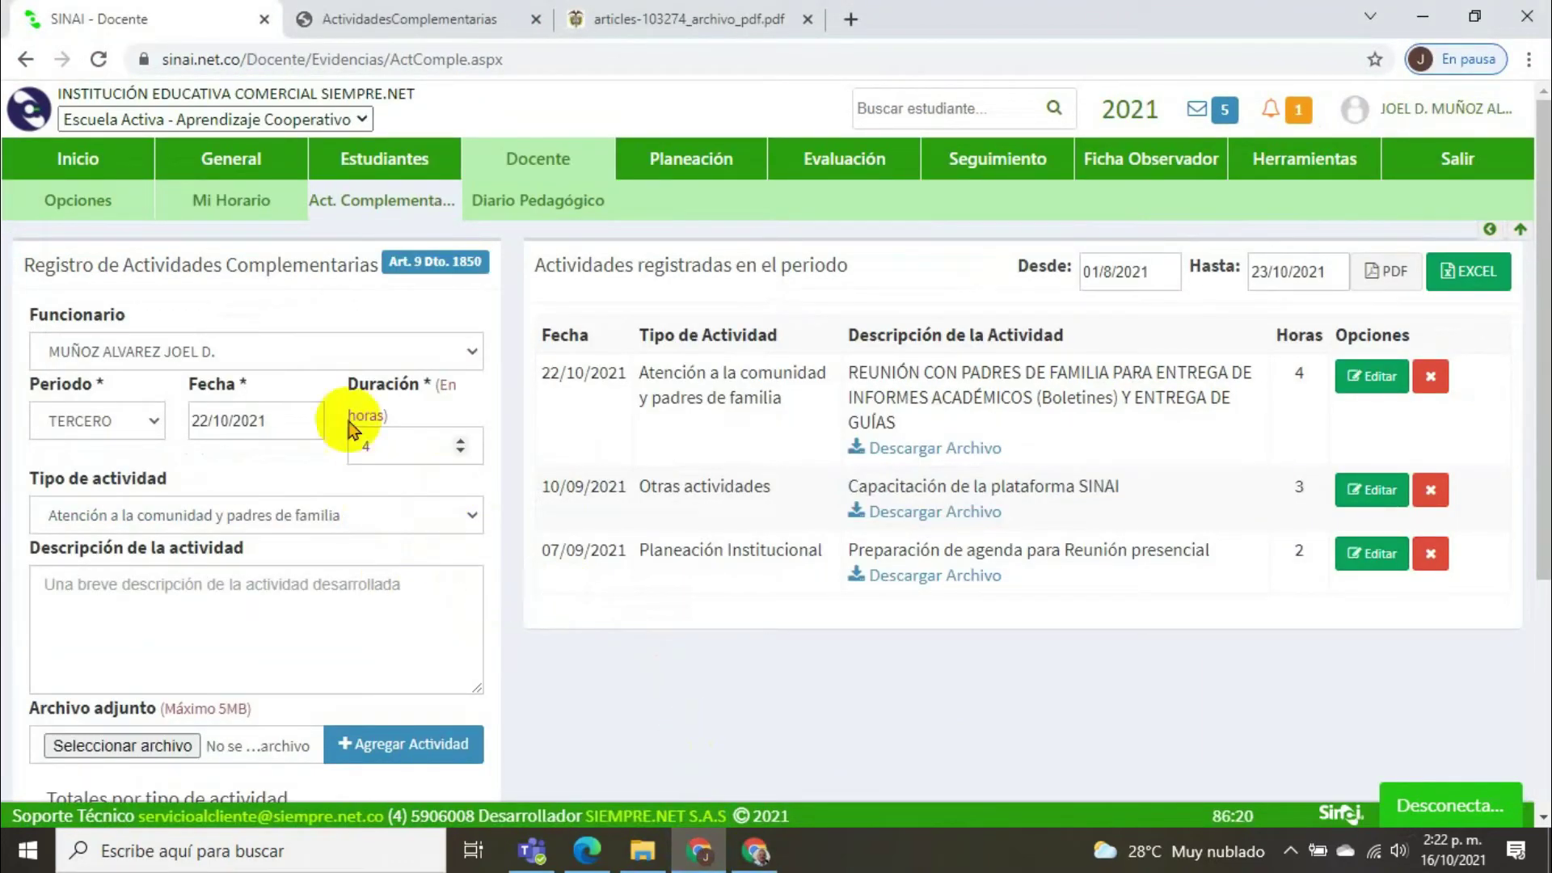
left_click(756, 851)
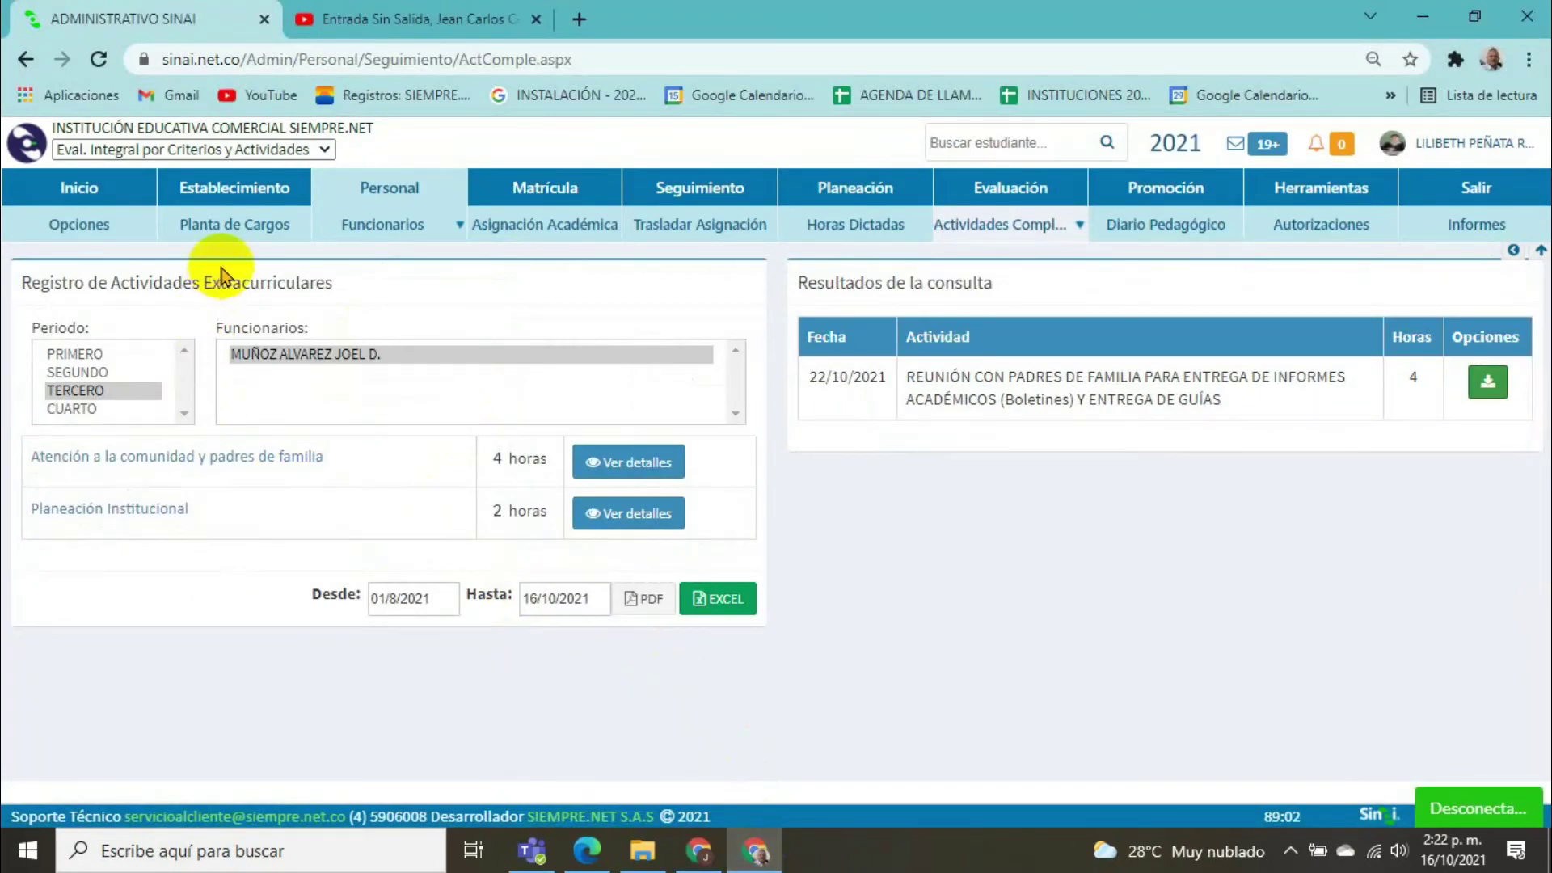